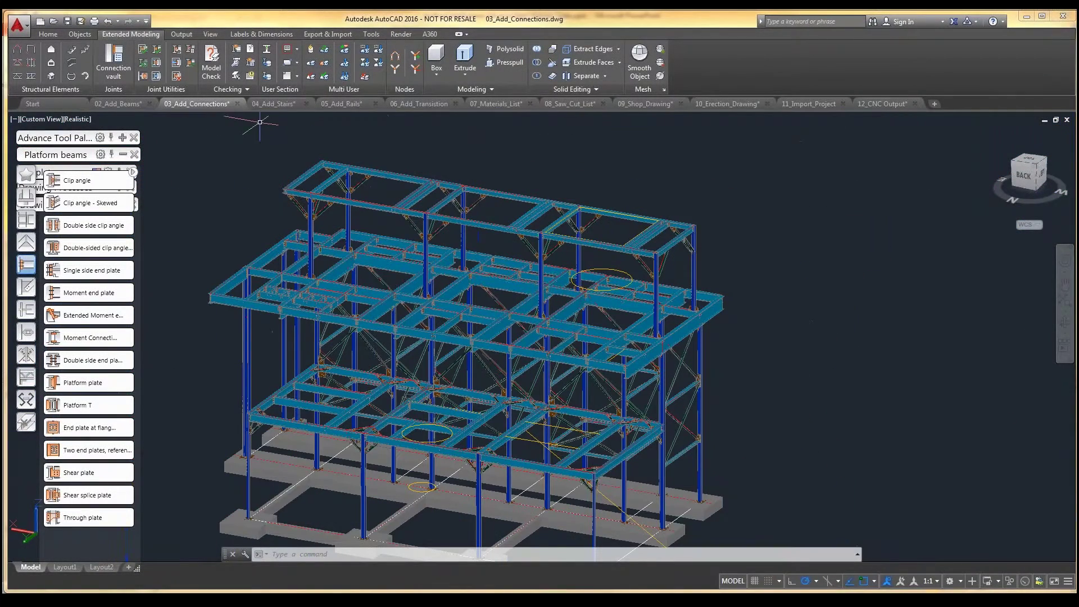
Step: Switch to the 04_Add_Stairs drawing and pan and zoom in on the lower platform and footings
click(272, 103)
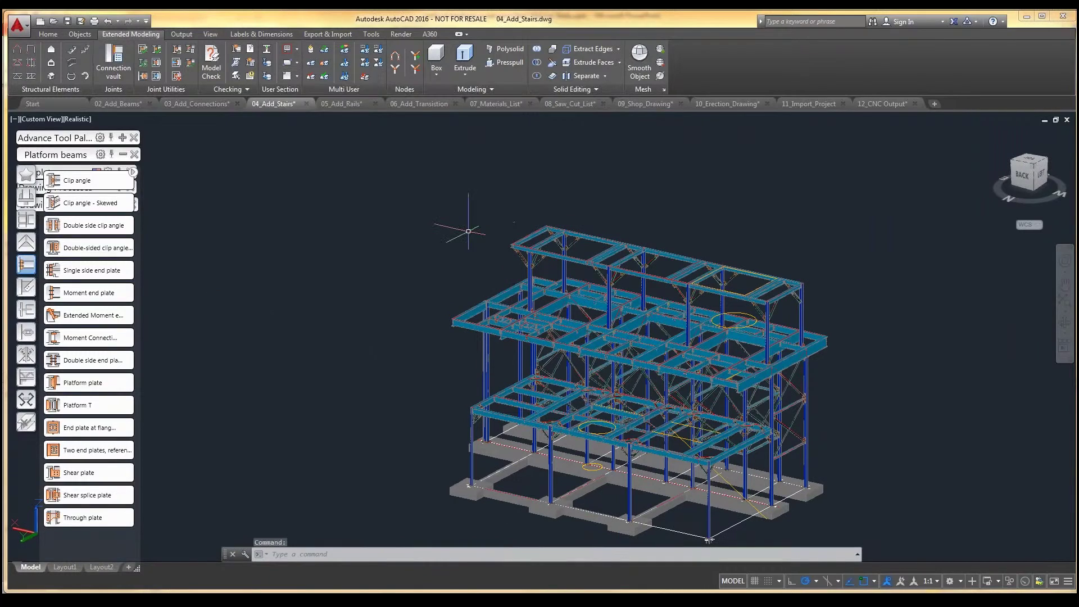
text(p)
key(Return)
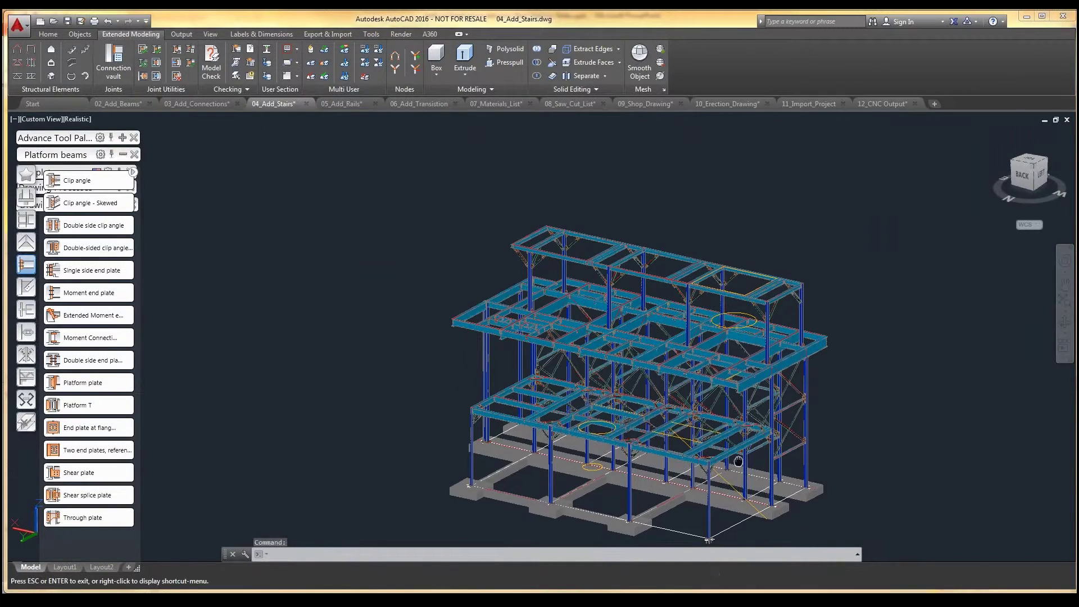
drag(738, 460, 720, 406)
key(Escape)
scroll(697, 435, up, 3)
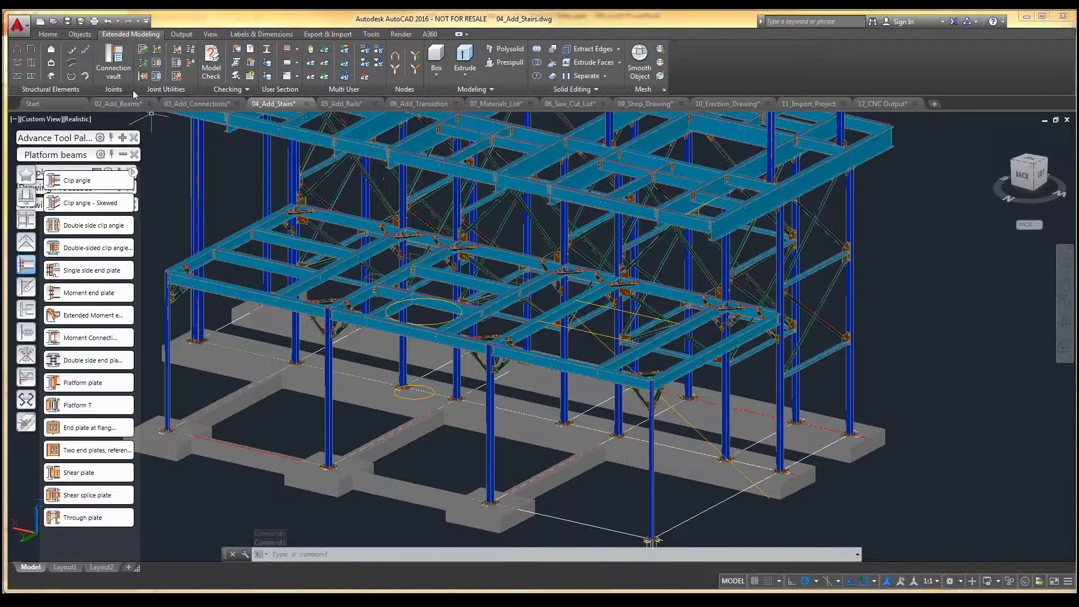
click(70, 54)
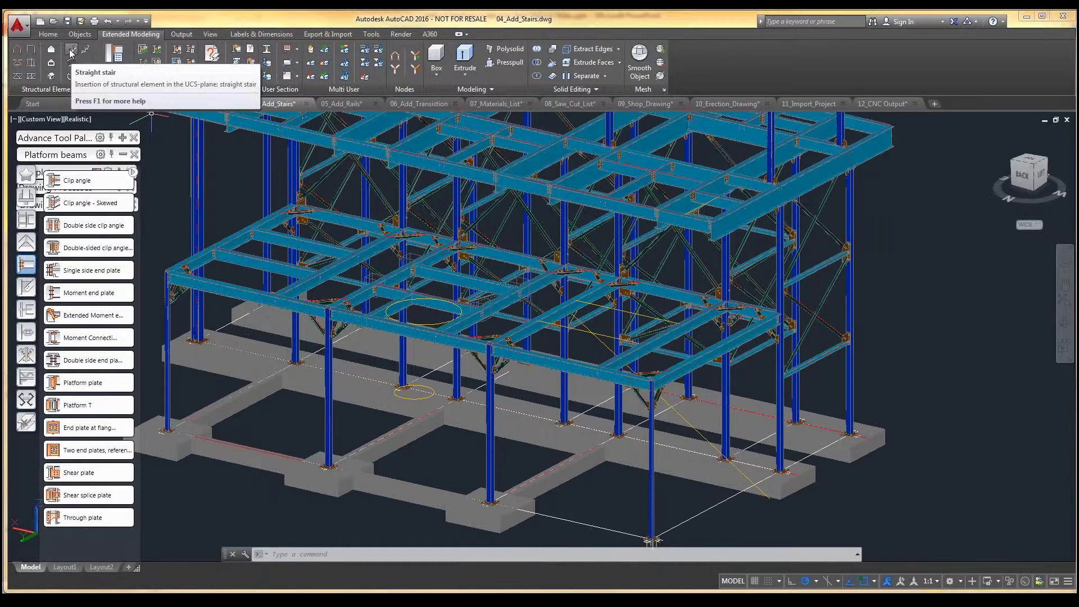
Step: Create a straight stair from a ground point to the first platform beam, with middle alignment (option 1)
click(71, 53)
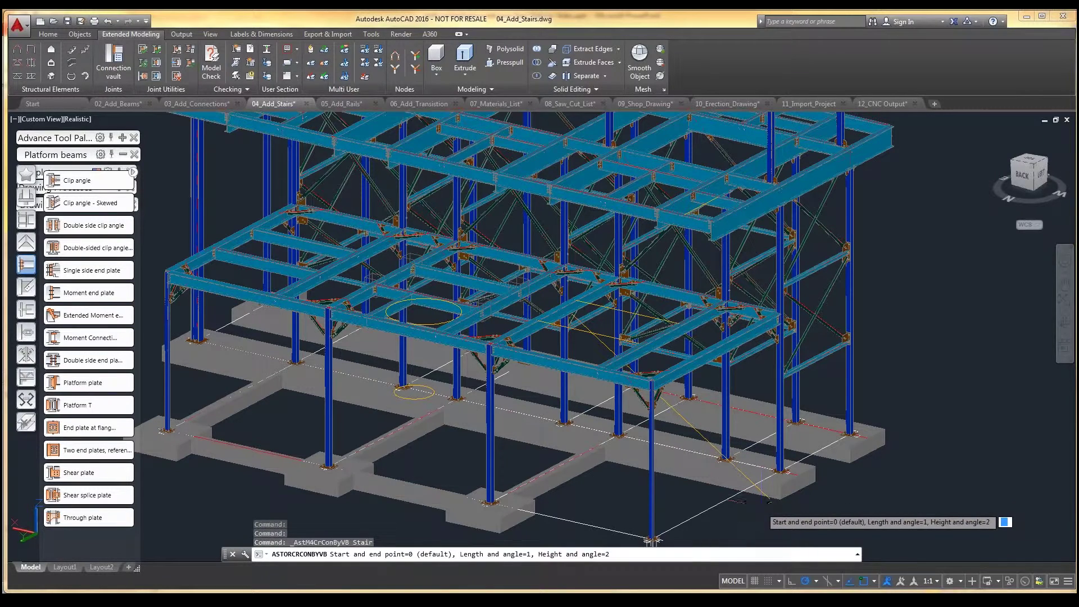
key(Return)
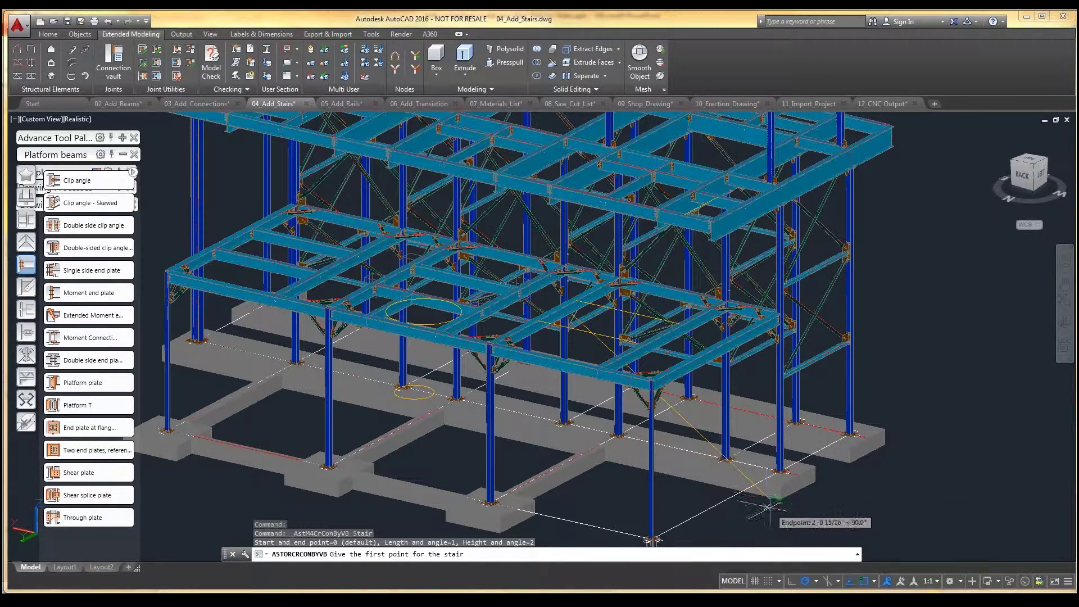
scroll(767, 508, up, 5)
click(768, 480)
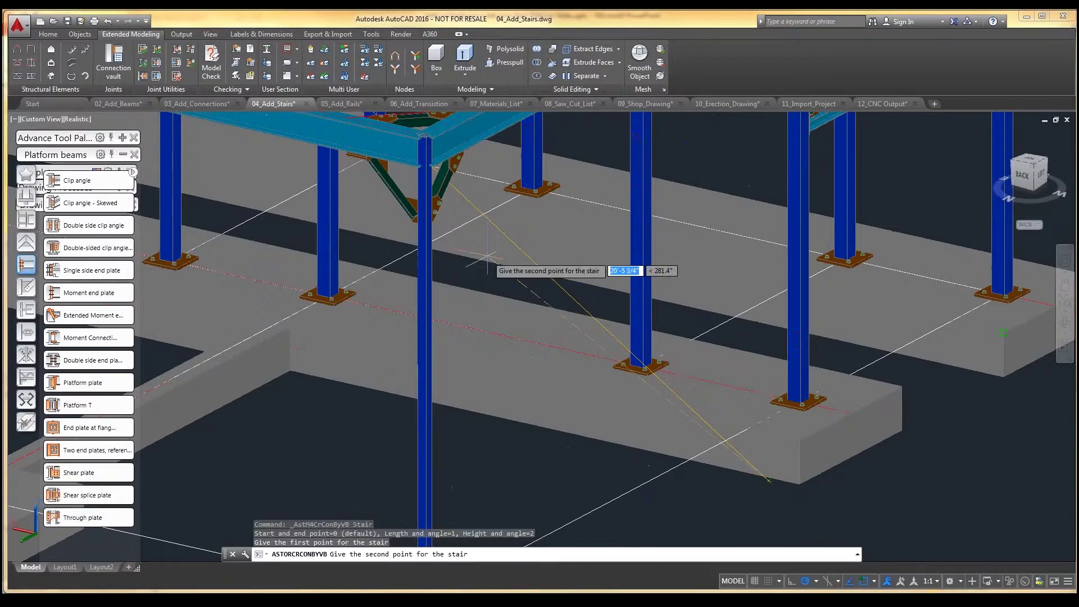
scroll(614, 481, down, 3)
scroll(337, 180, up, 8)
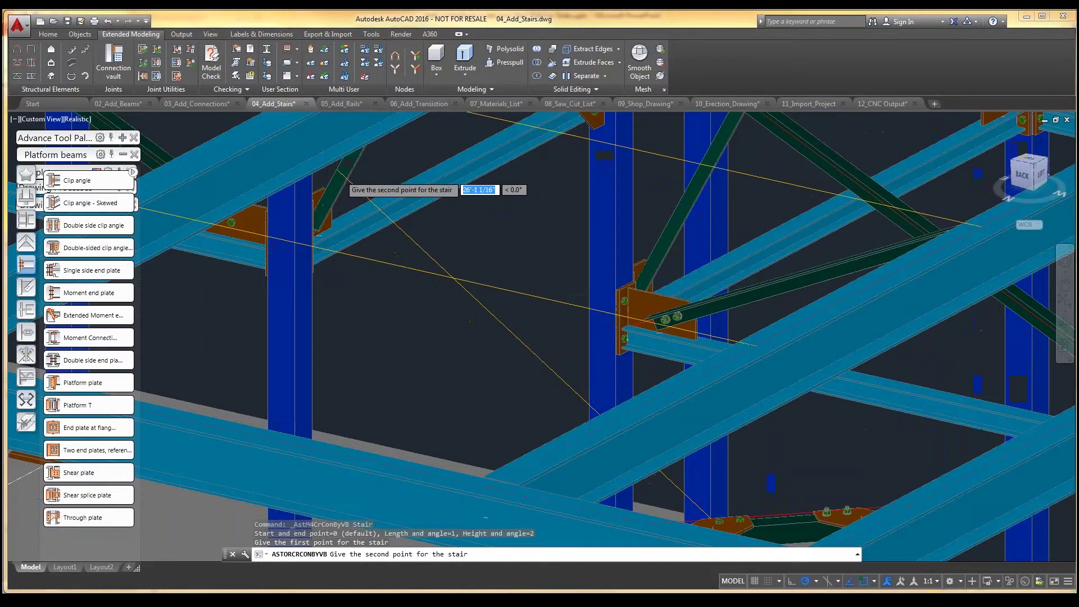
scroll(339, 181, up, 3)
click(334, 172)
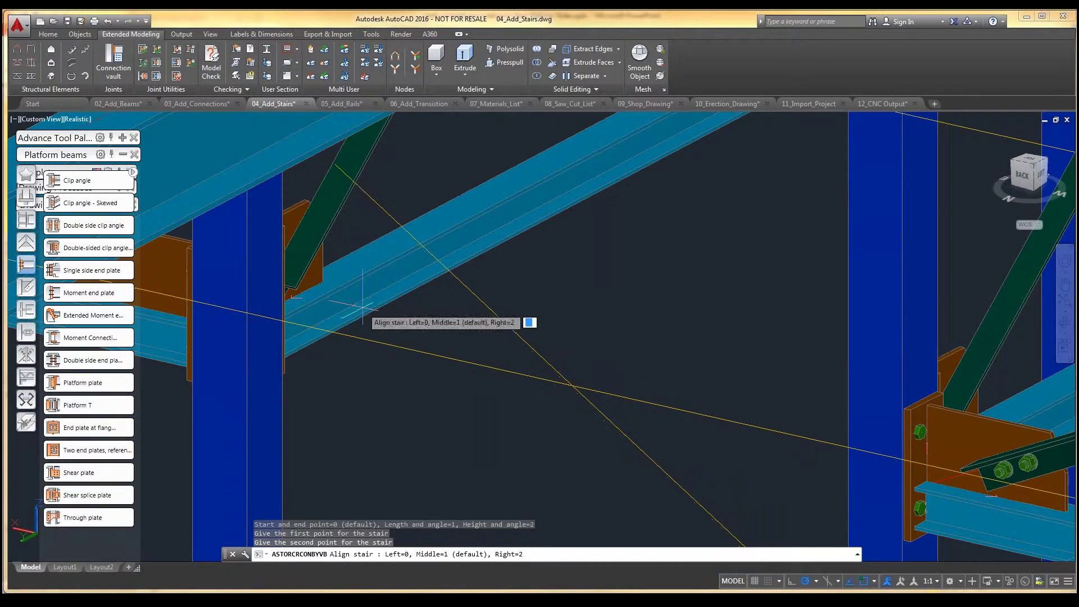
text(1)
key(Return)
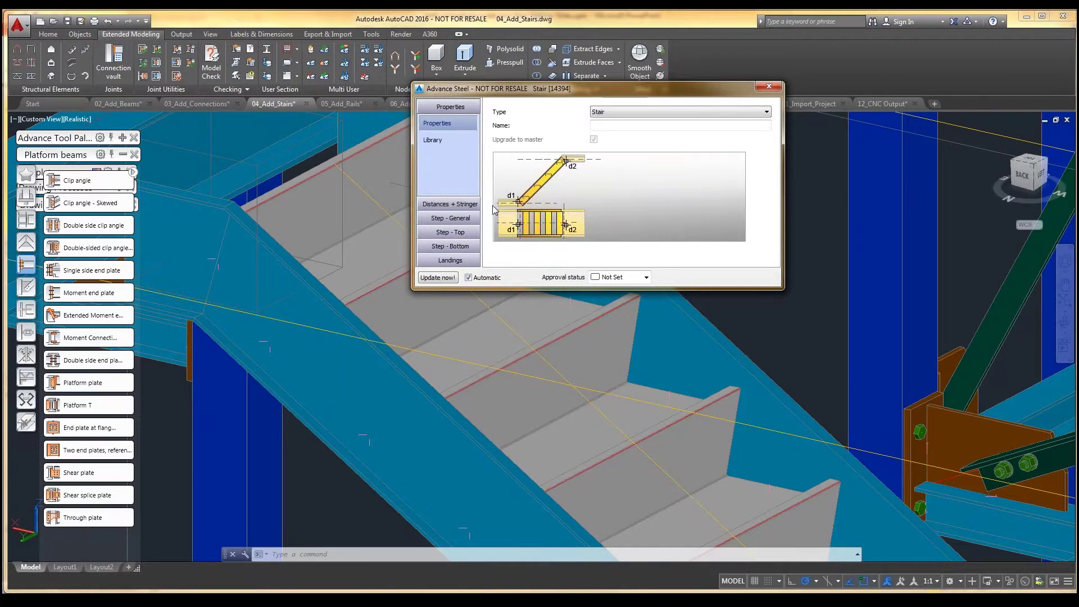
Step: Change the stair's tread type under Step - General to Type 7 and show its dimensions
click(466, 220)
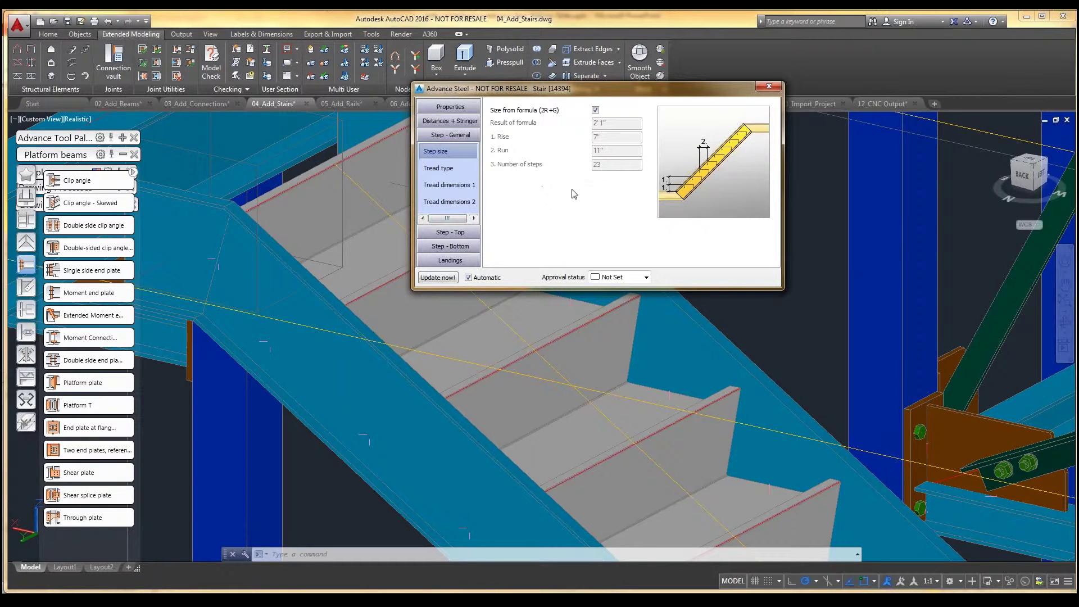
click(451, 170)
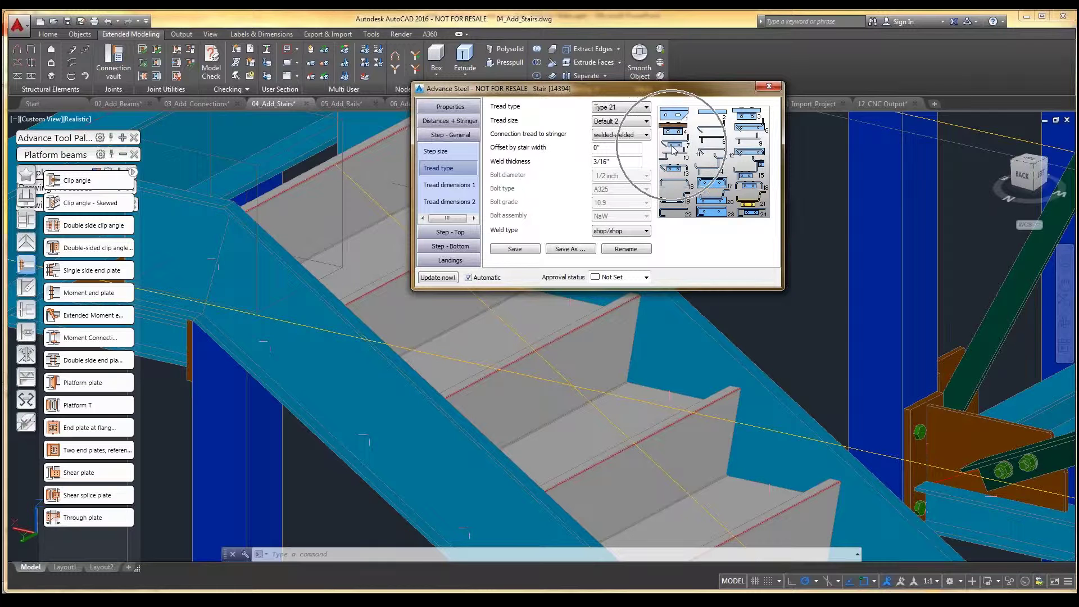
click(626, 110)
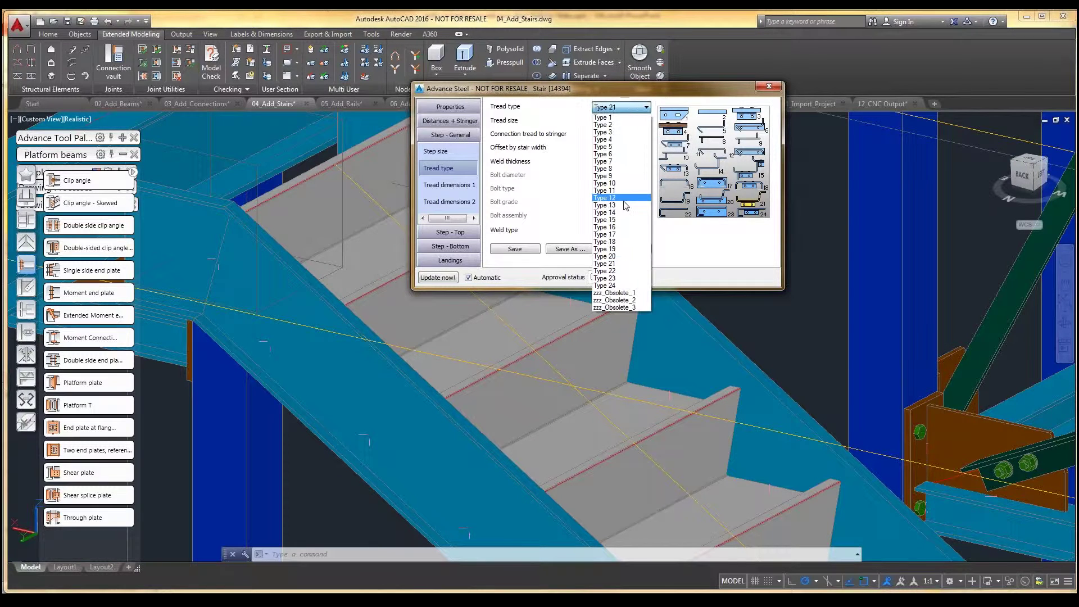
click(614, 163)
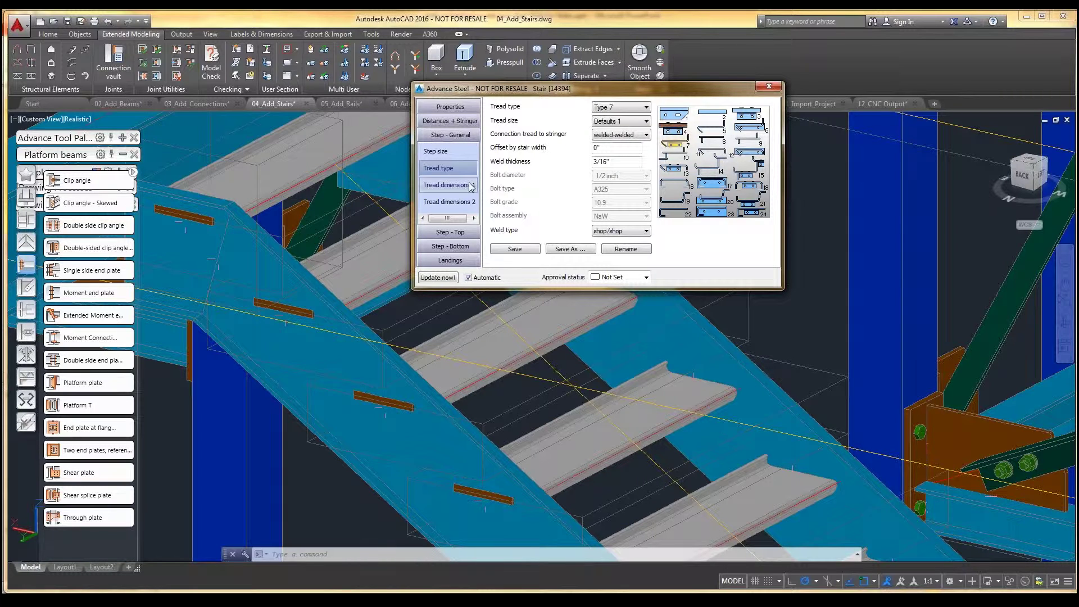
click(470, 187)
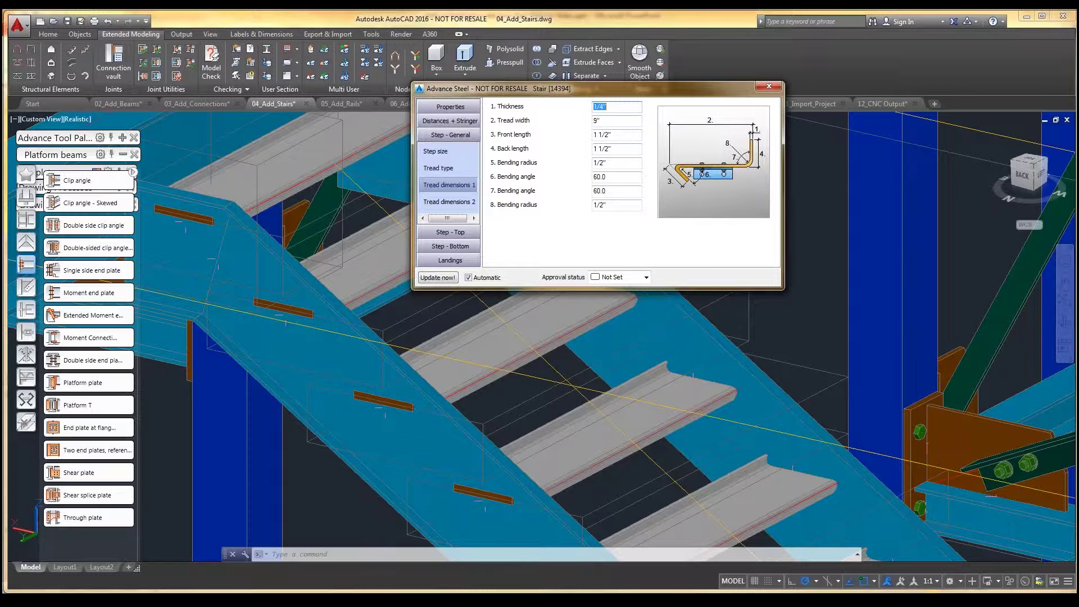
Step: Set the treads to 11" width, 0" front length, 7" back length and 90° second bend
key(Tab)
drag(623, 135, 592, 135)
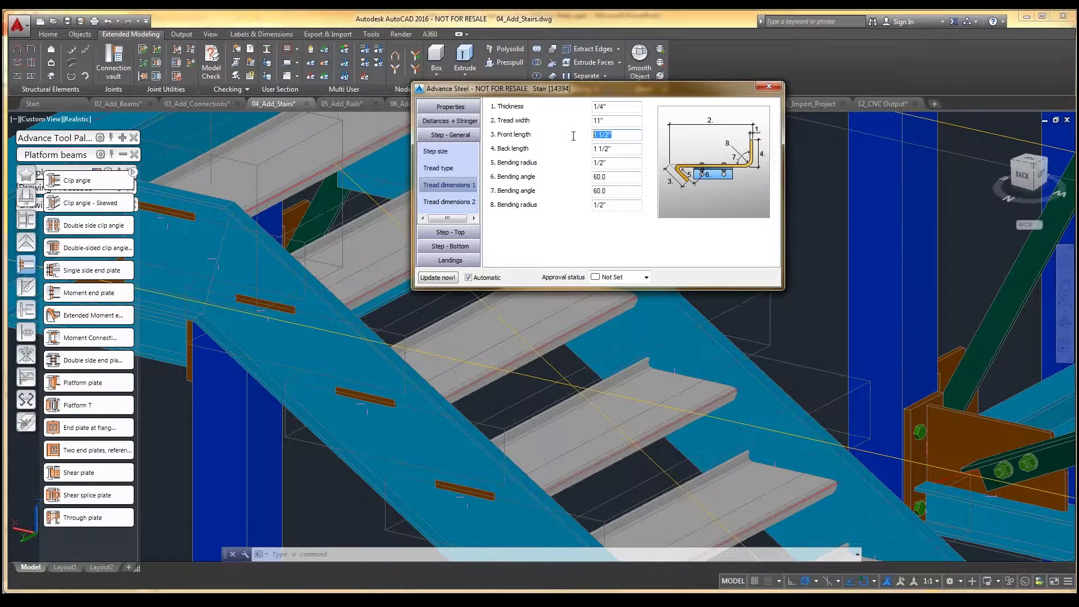
text(0)
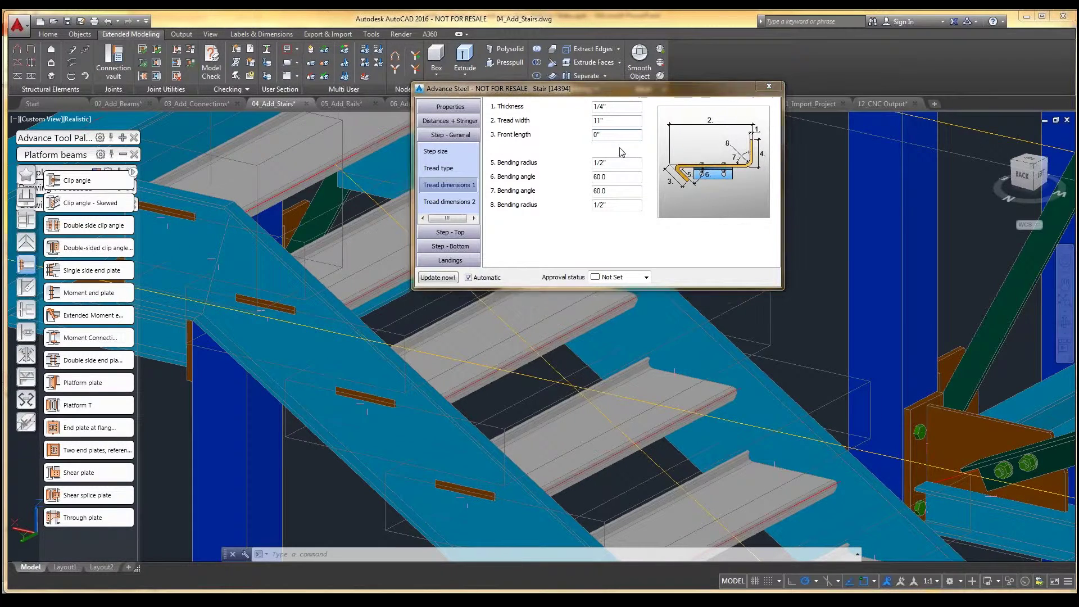
key(Tab)
text(7)
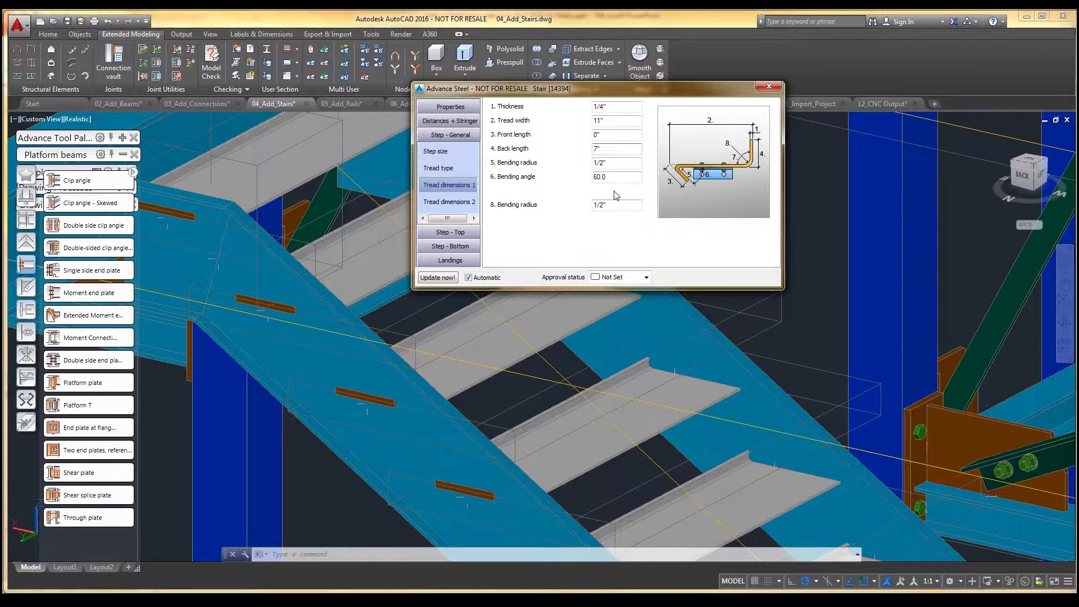
click(617, 192)
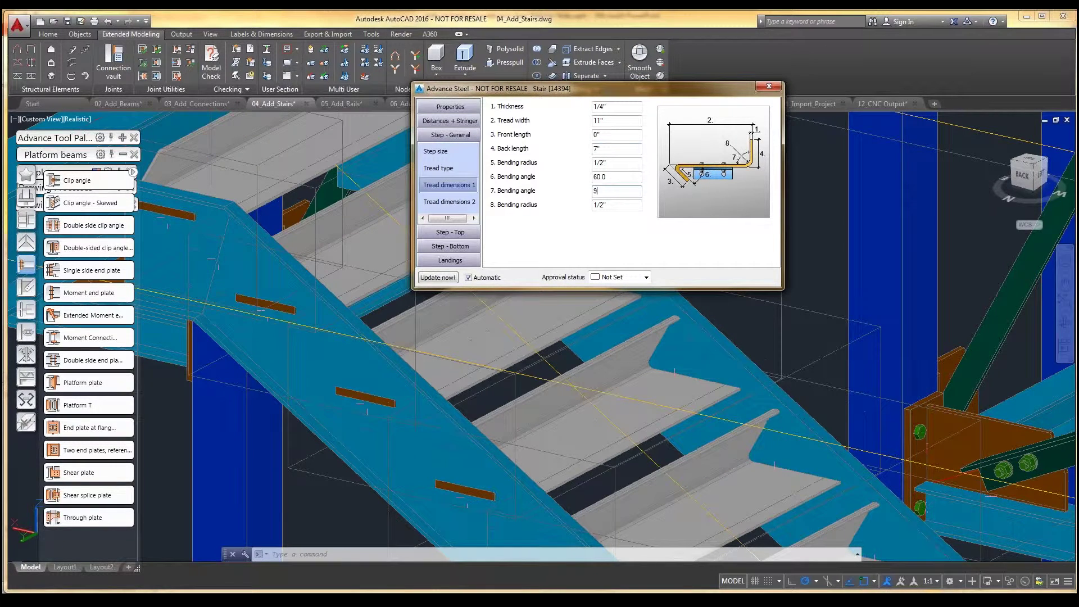
click(527, 409)
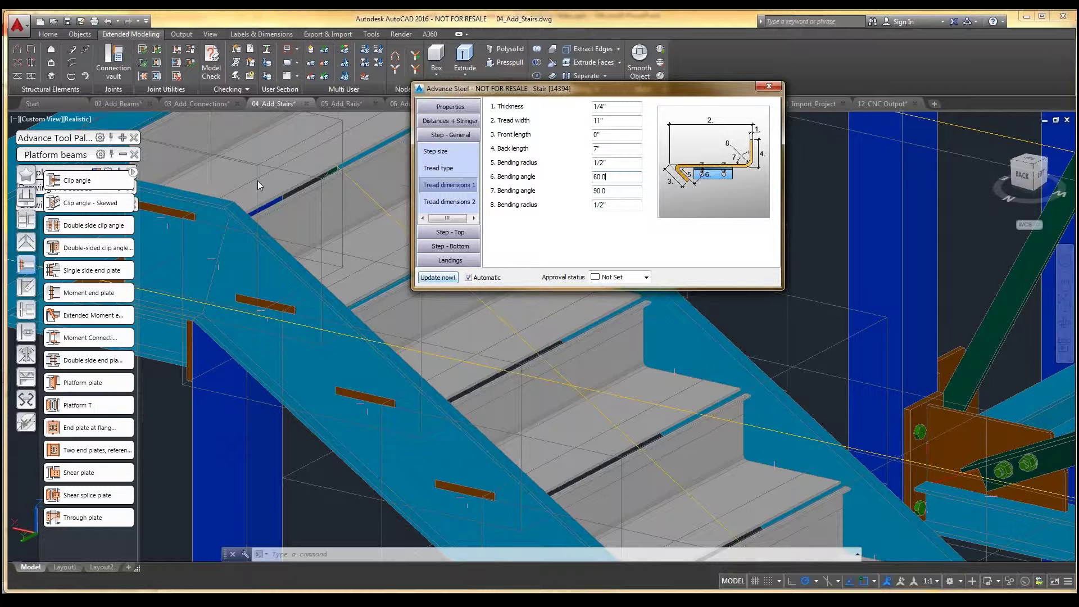
click(768, 87)
Step: Zoom around the finished stair to inspect it from top to bottom, then select it
scroll(473, 164, up, 3)
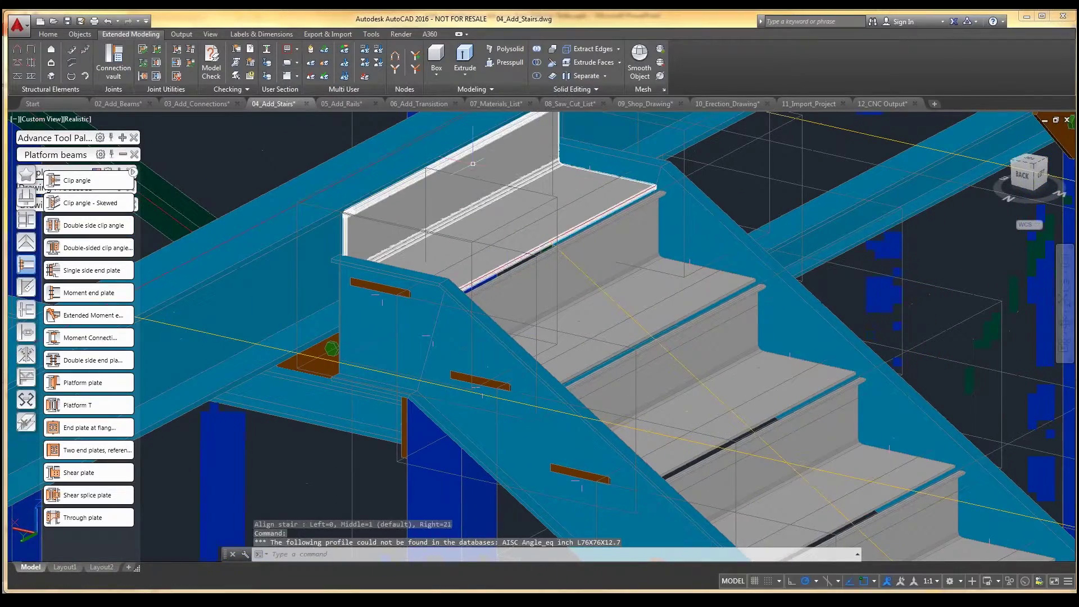
scroll(520, 258, down, 5)
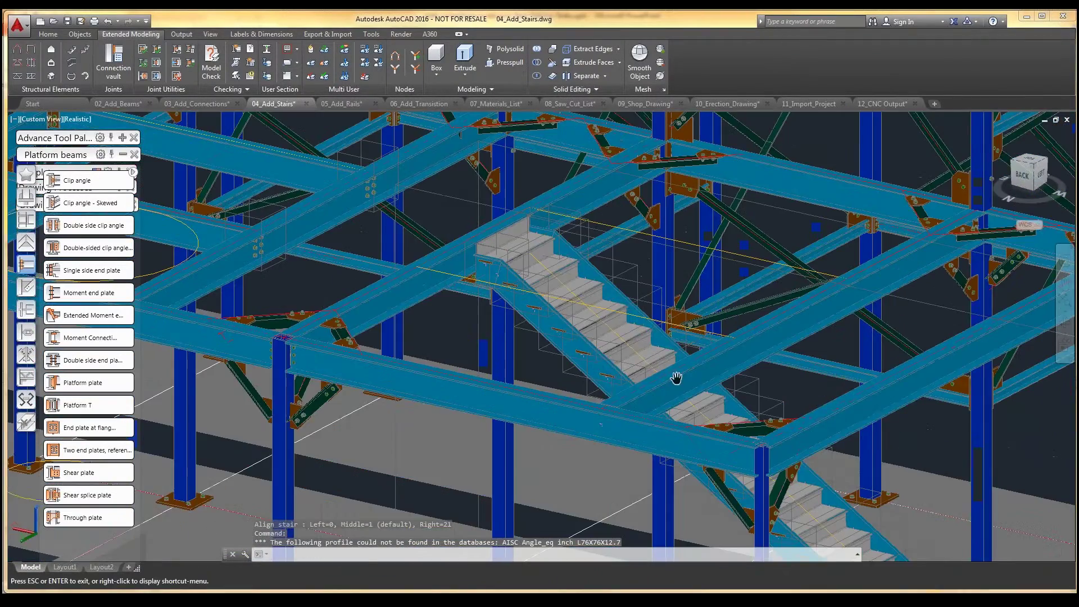
key(Escape)
scroll(747, 478, up, 5)
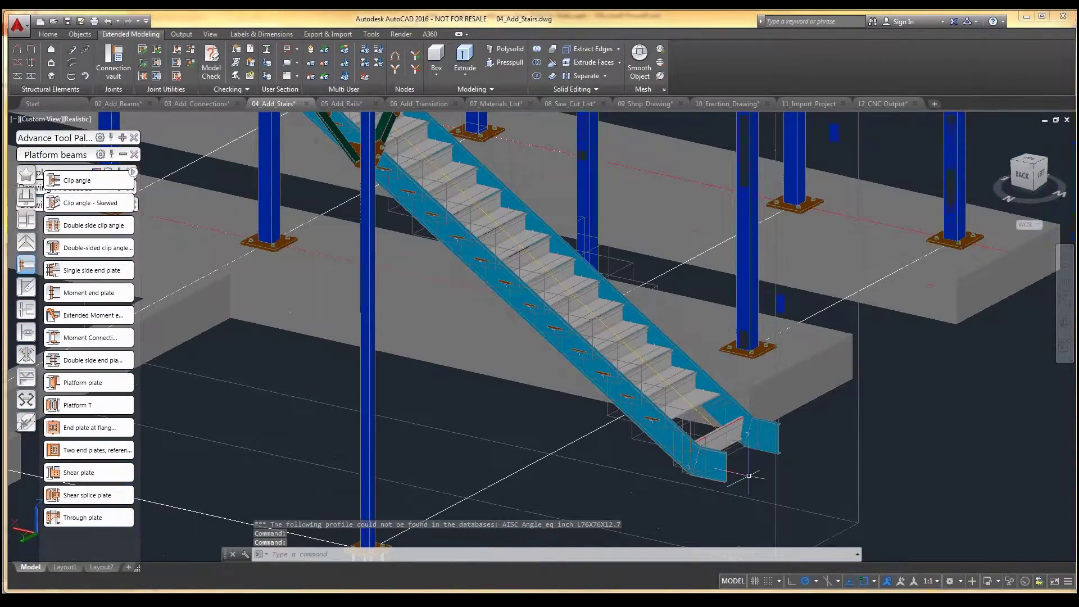
scroll(837, 390, down, 4)
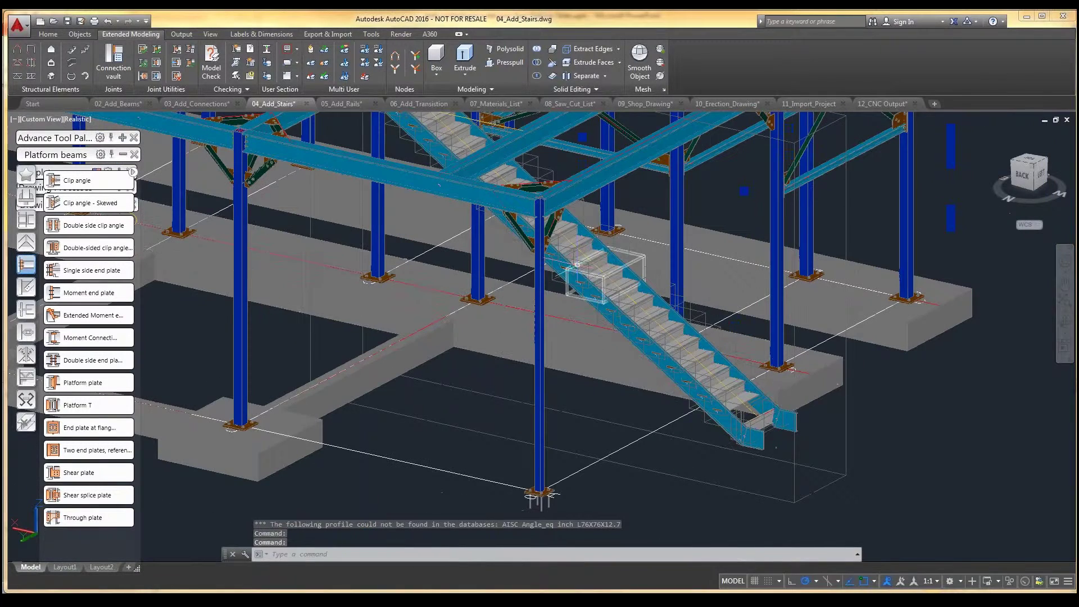
scroll(577, 264, down, 4)
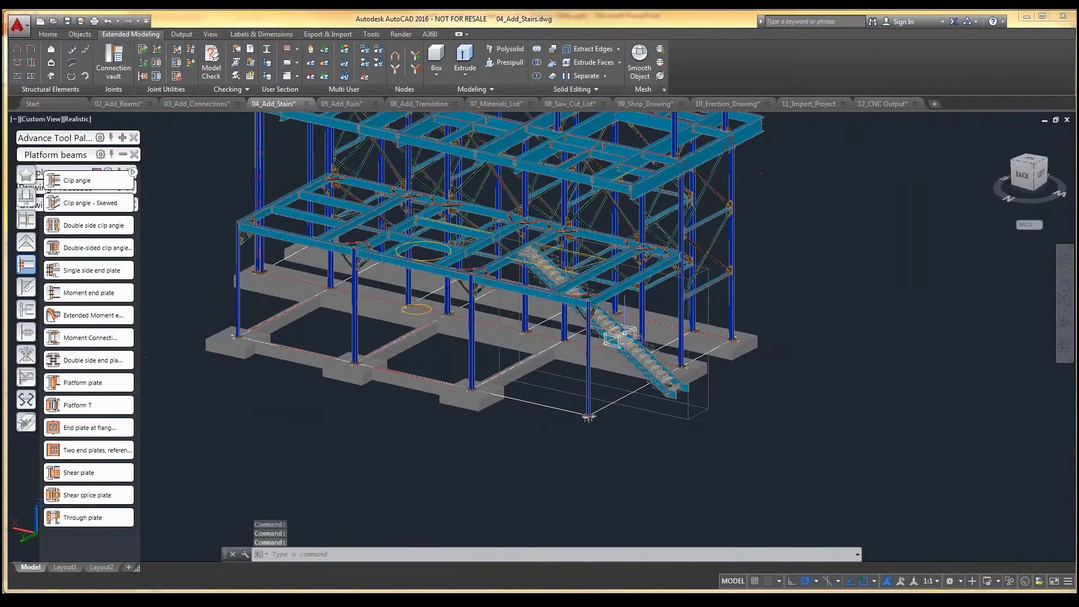
scroll(567, 432, up, 2)
scroll(705, 441, up, 2)
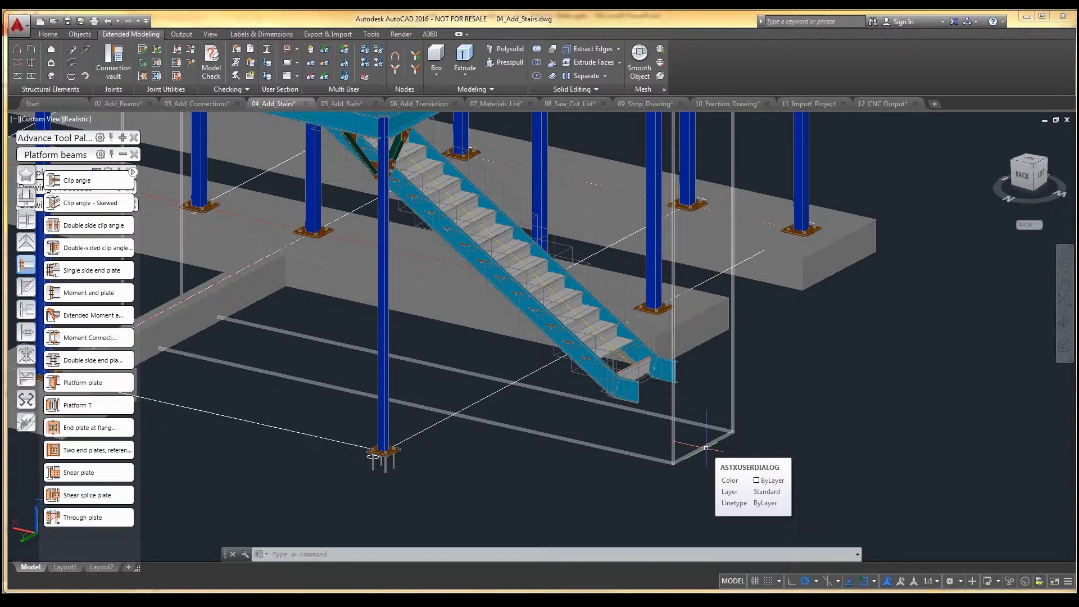
click(706, 448)
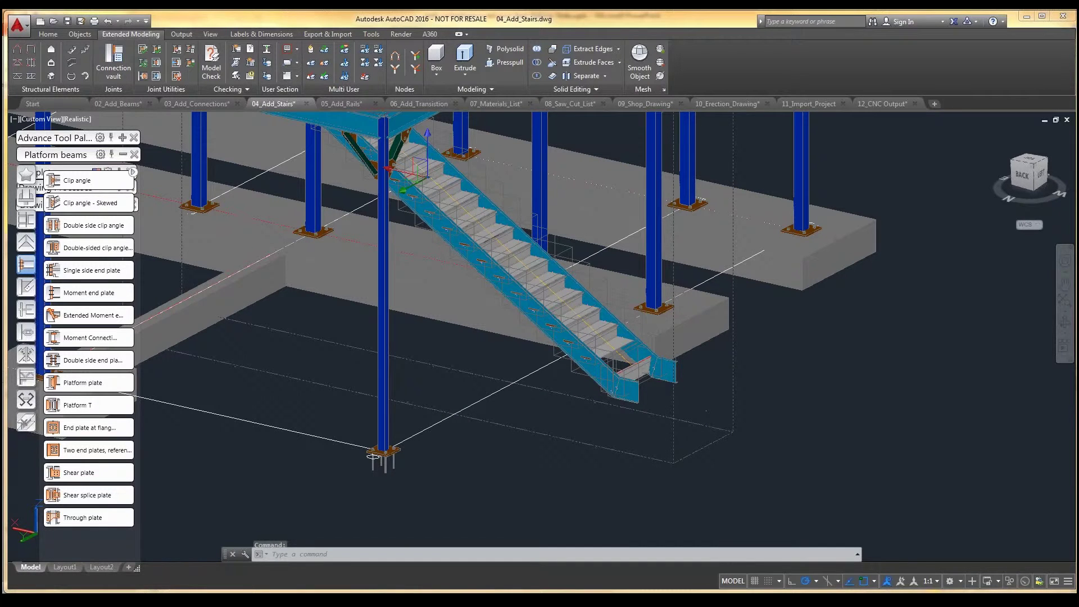
Step: Reopen the stair's properties and set the bottom step to Same as other steps
double_click(407, 211)
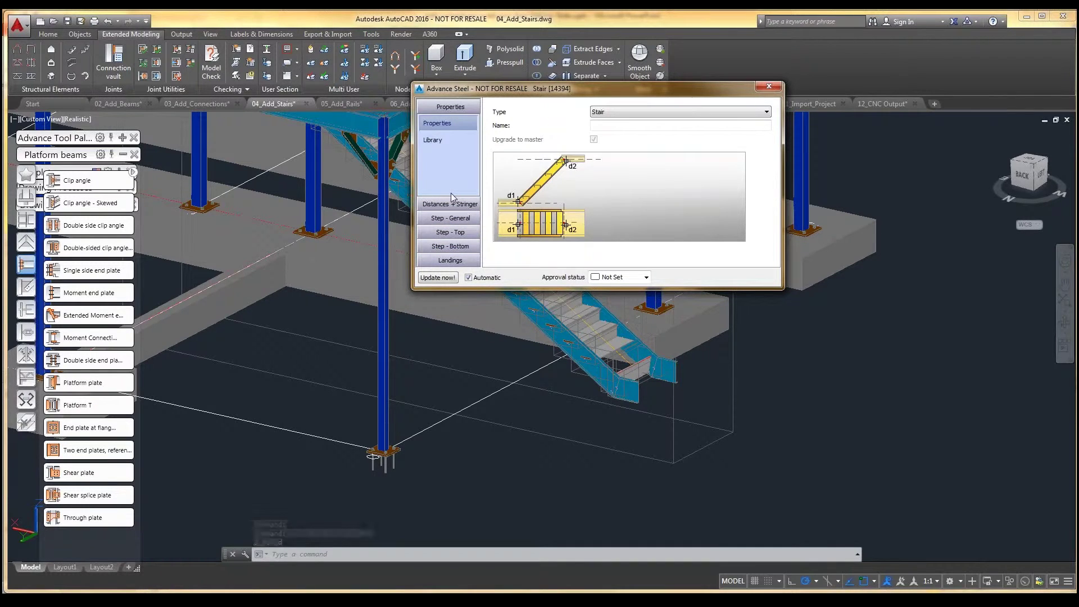
click(451, 246)
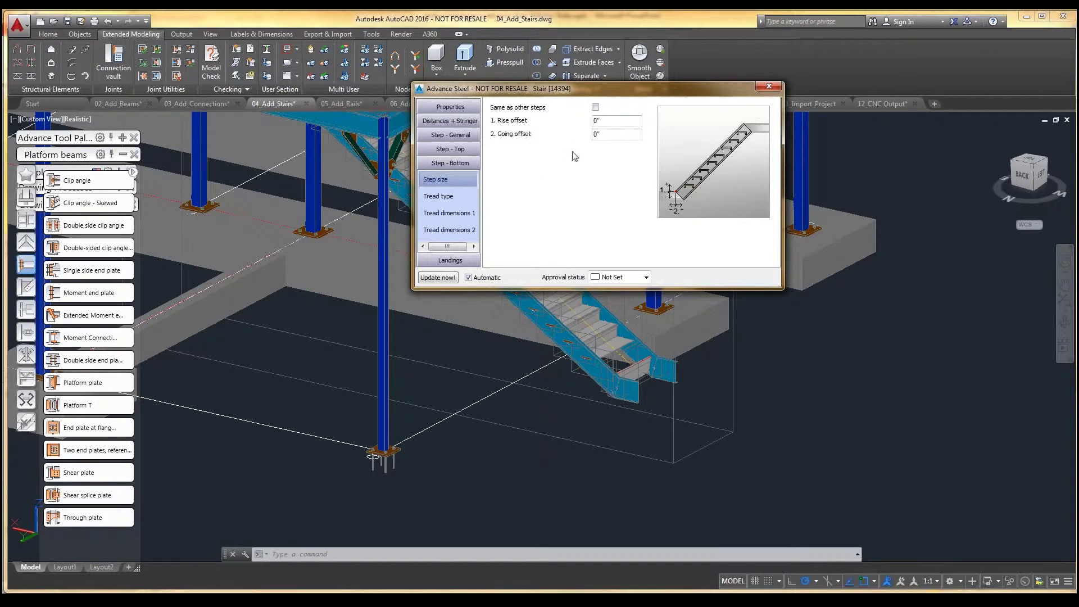
click(594, 108)
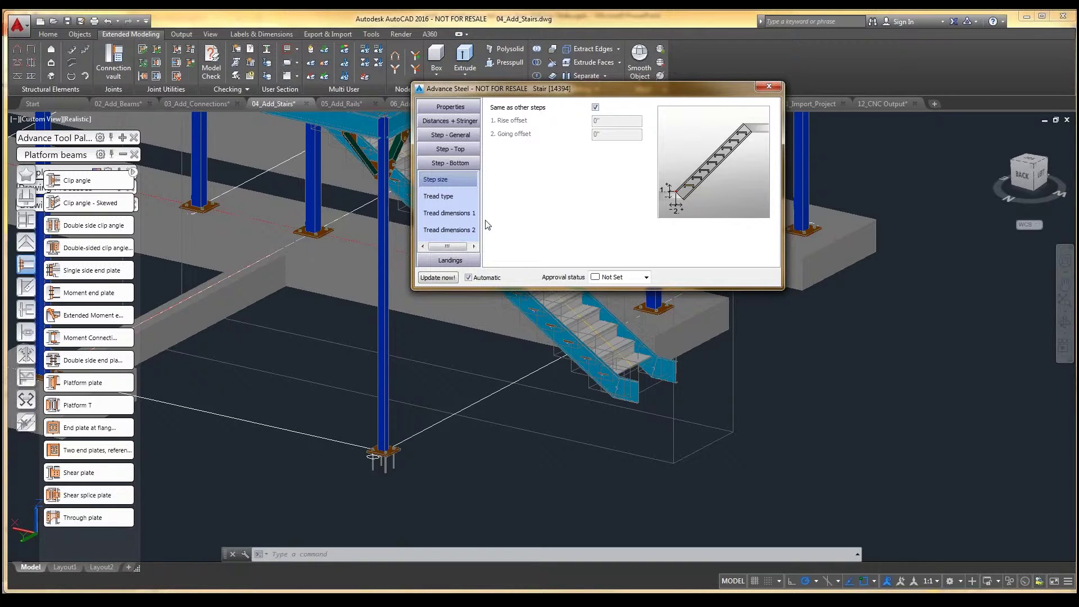
click(450, 260)
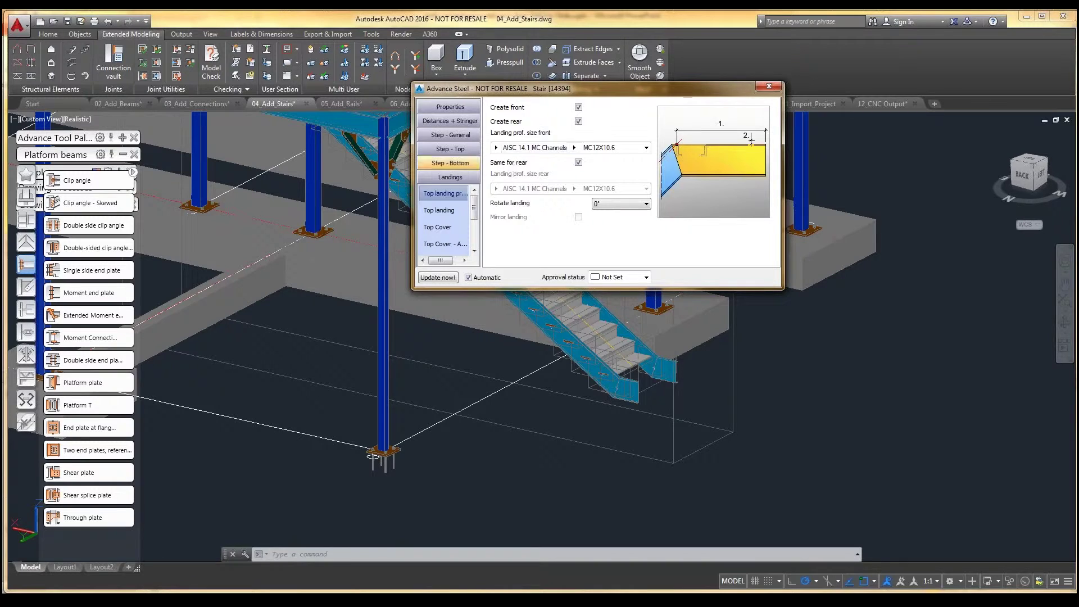
Step: Give the top landing 1' 6" front and rear lengths with no last tread
click(577, 120)
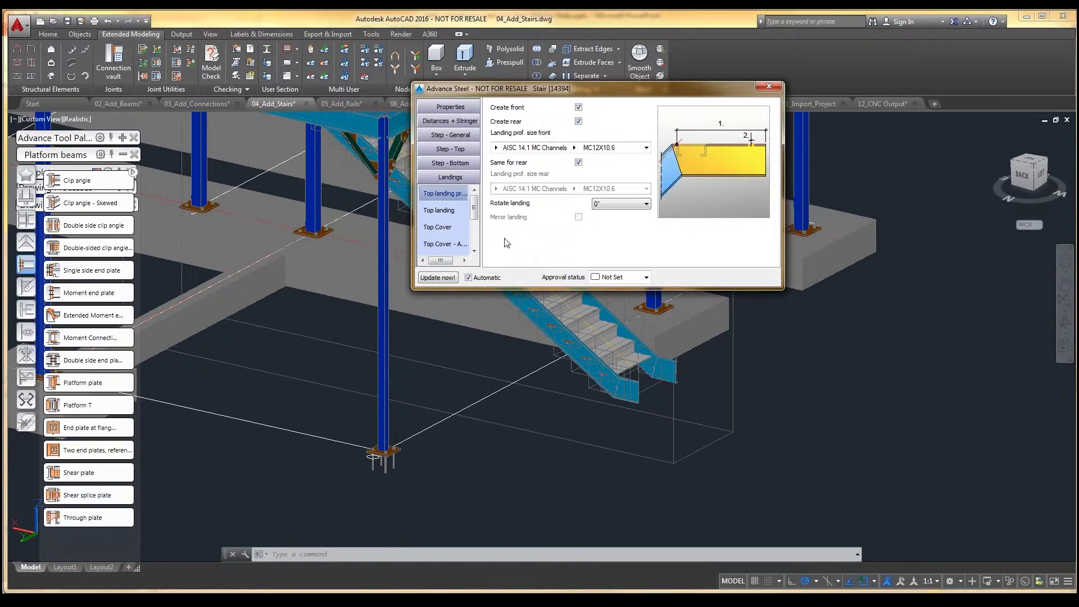
click(439, 209)
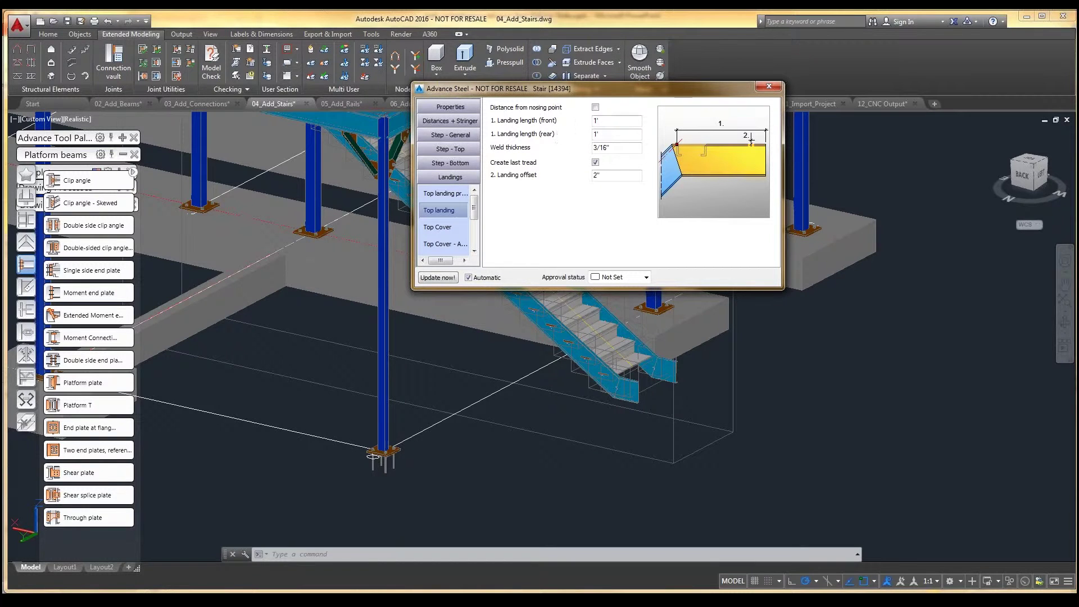
click(610, 120)
text(')
key(Tab)
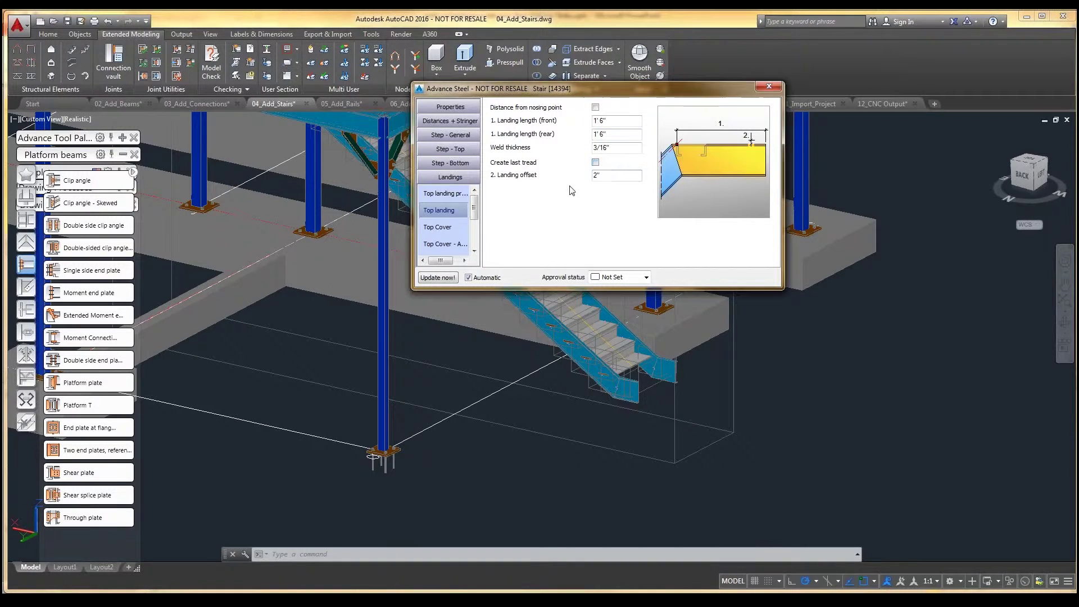
click(459, 228)
click(603, 108)
Step: Make the top landing cover a 1' 6" grate on top of the stringers, then close the dialog
click(604, 133)
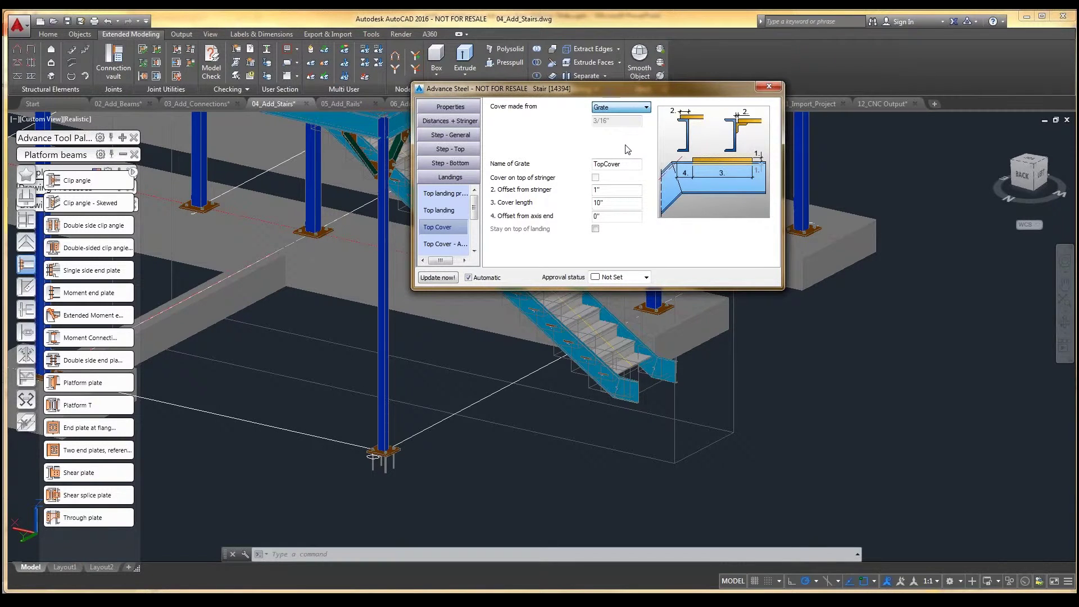
double_click(612, 202)
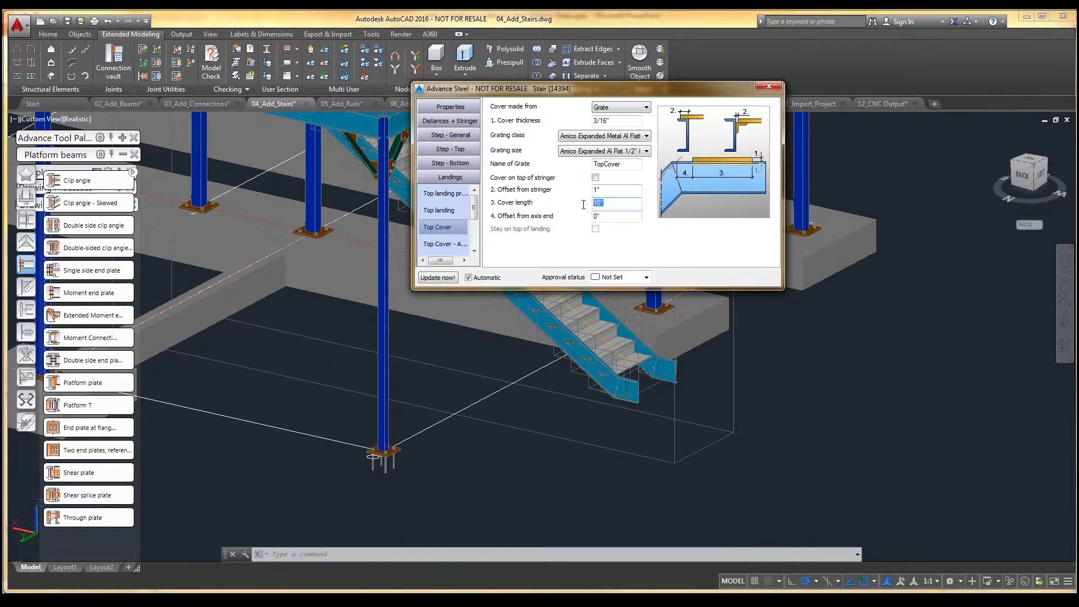
text(1)
click(594, 178)
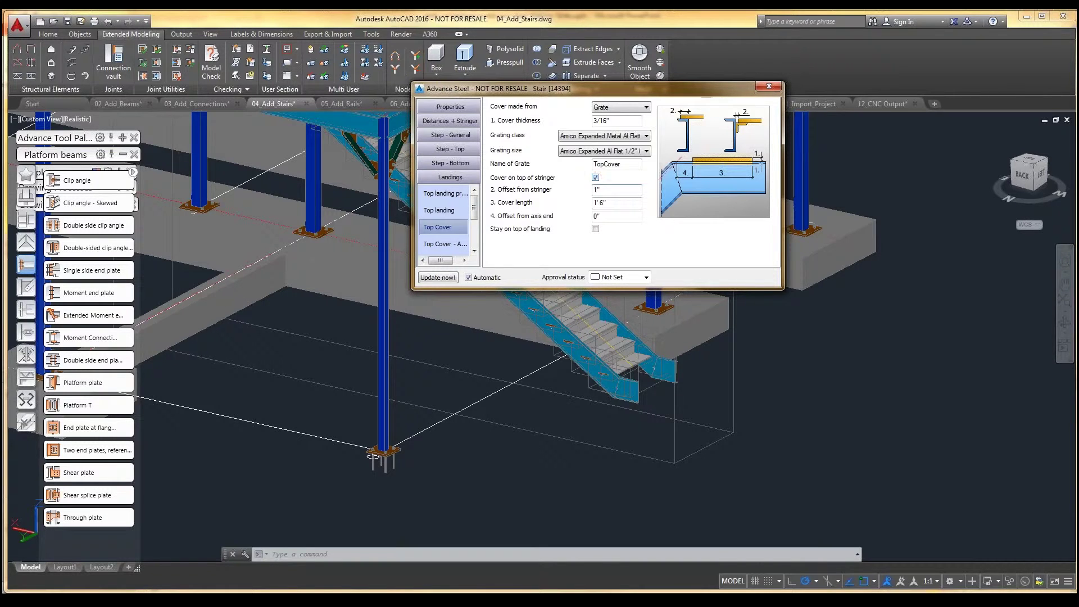
click(775, 86)
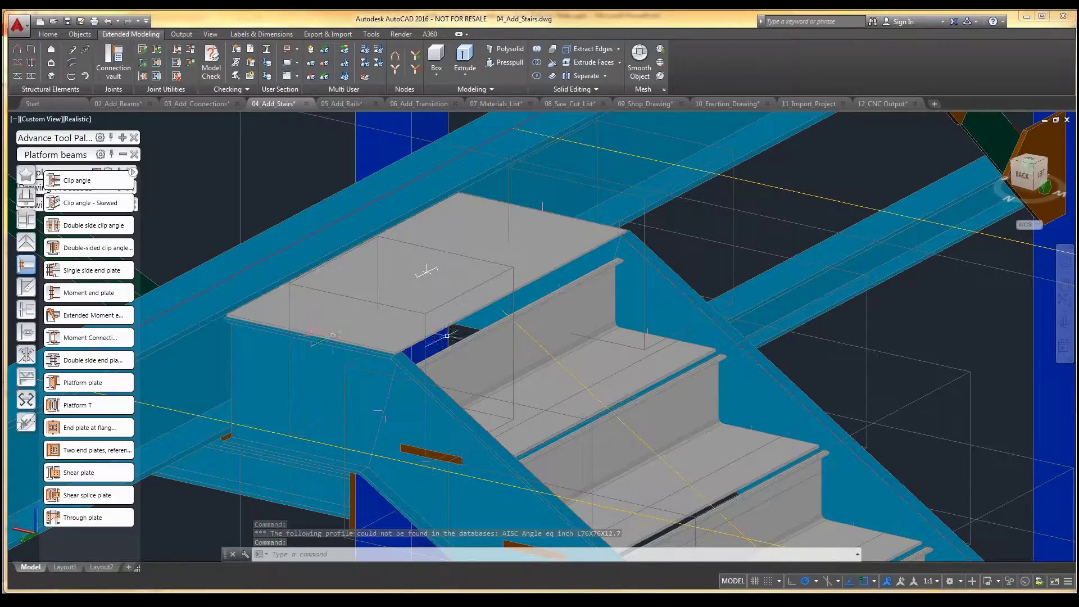
scroll(578, 356, down, 10)
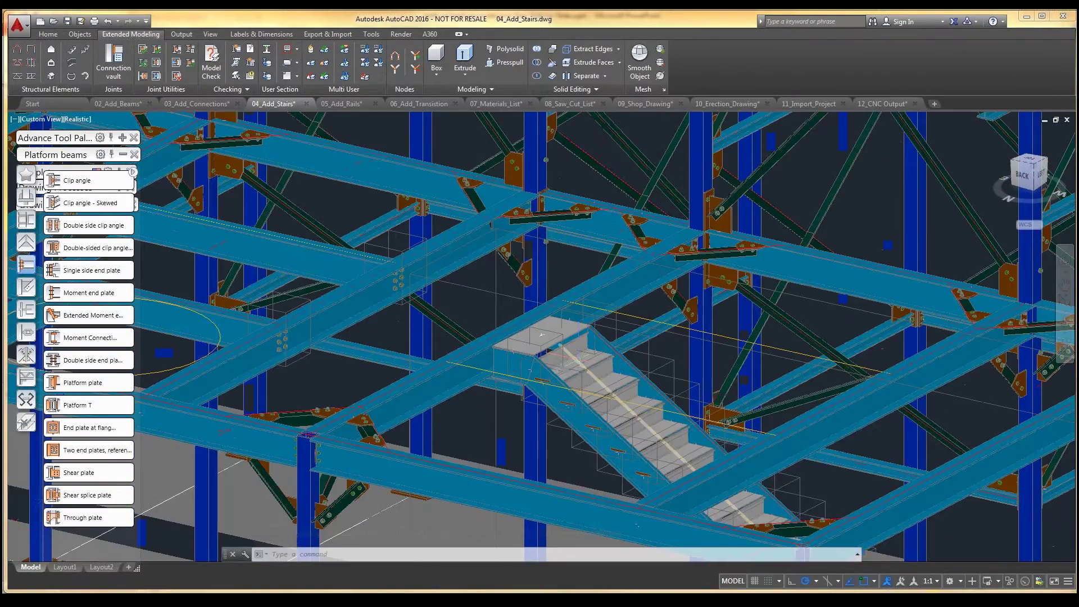
scroll(685, 458, up, 10)
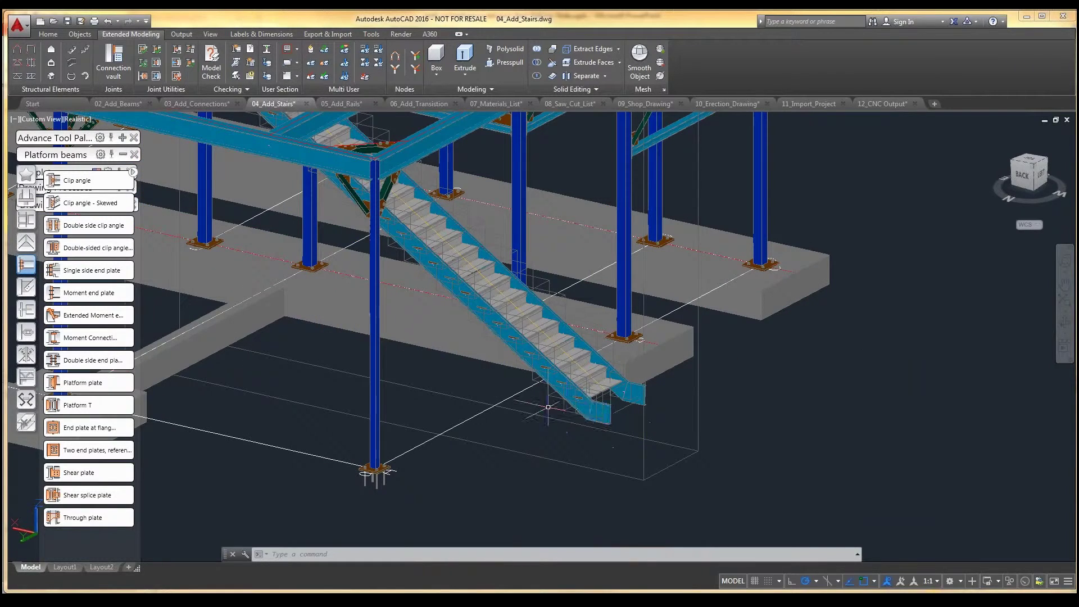
scroll(555, 419, down, 10)
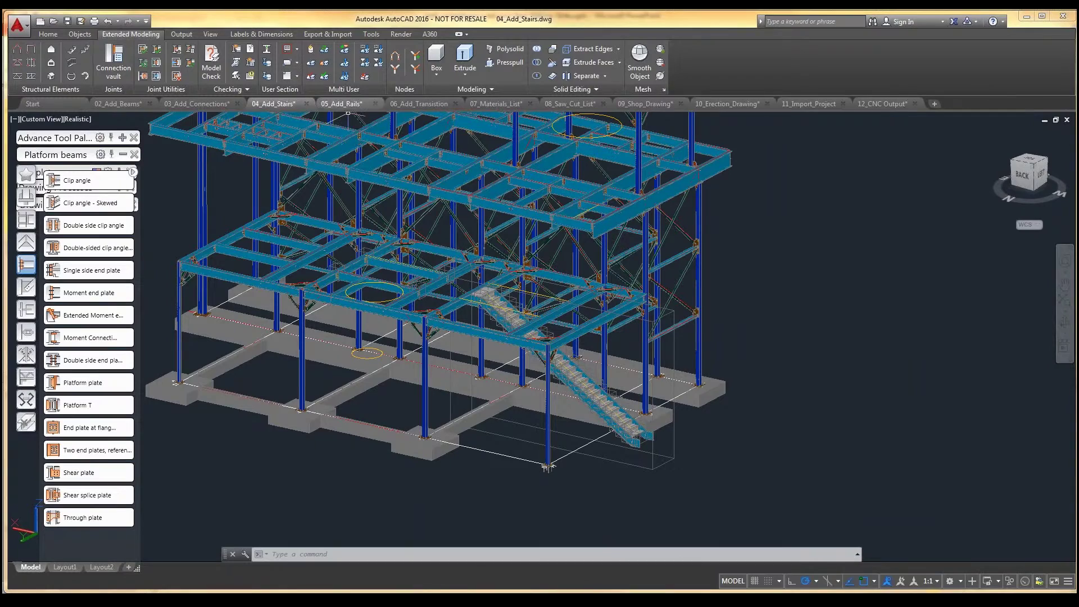
Step: Switch to the 05_Add_Rails drawing and clear any active command
click(346, 104)
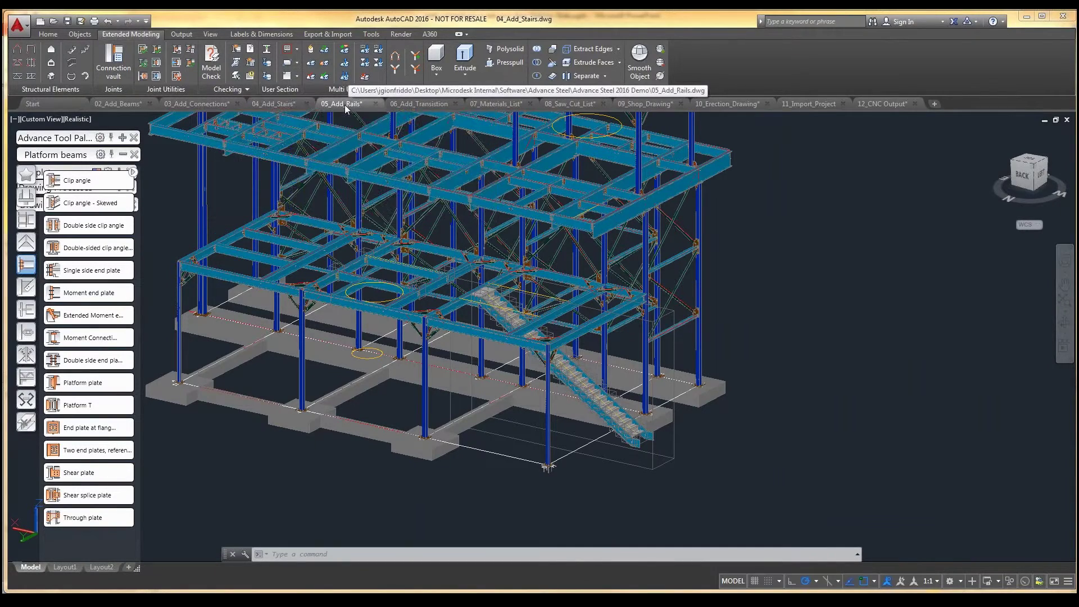
scroll(595, 377, down, 6)
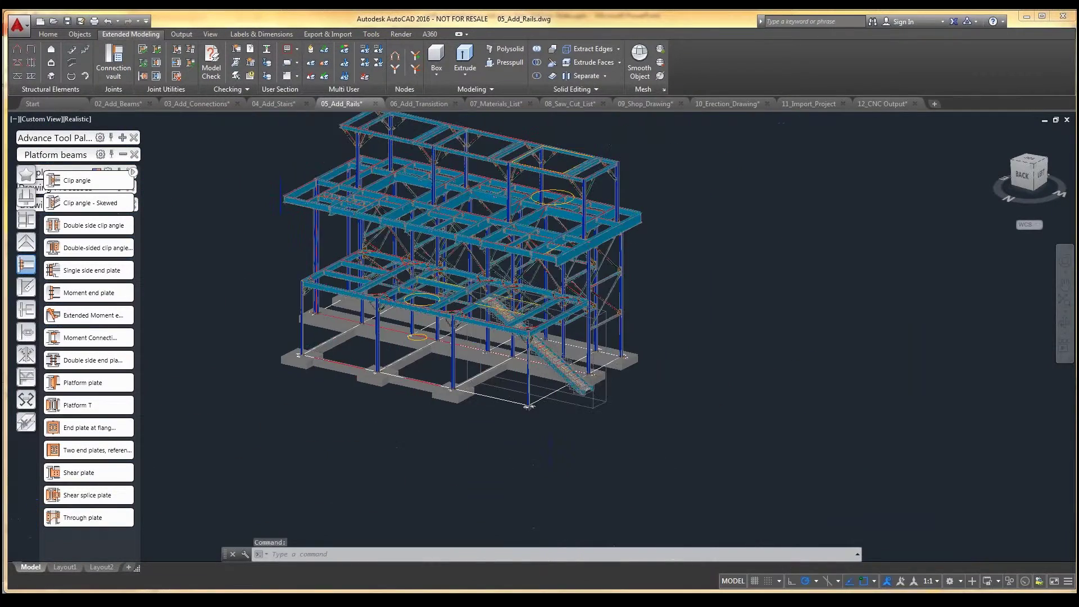
scroll(444, 331, up, 5)
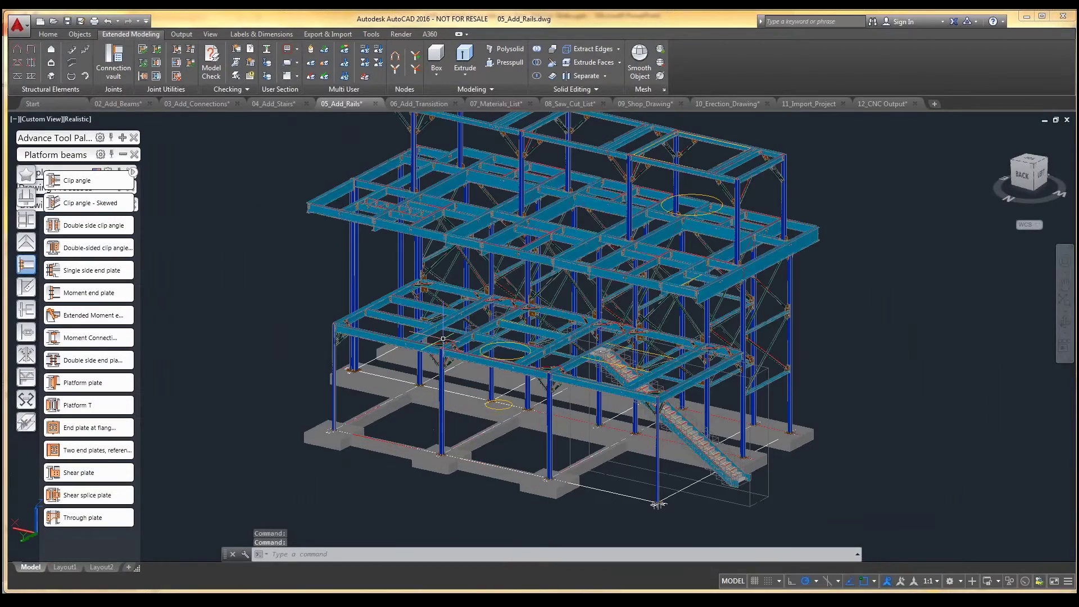
key(Escape)
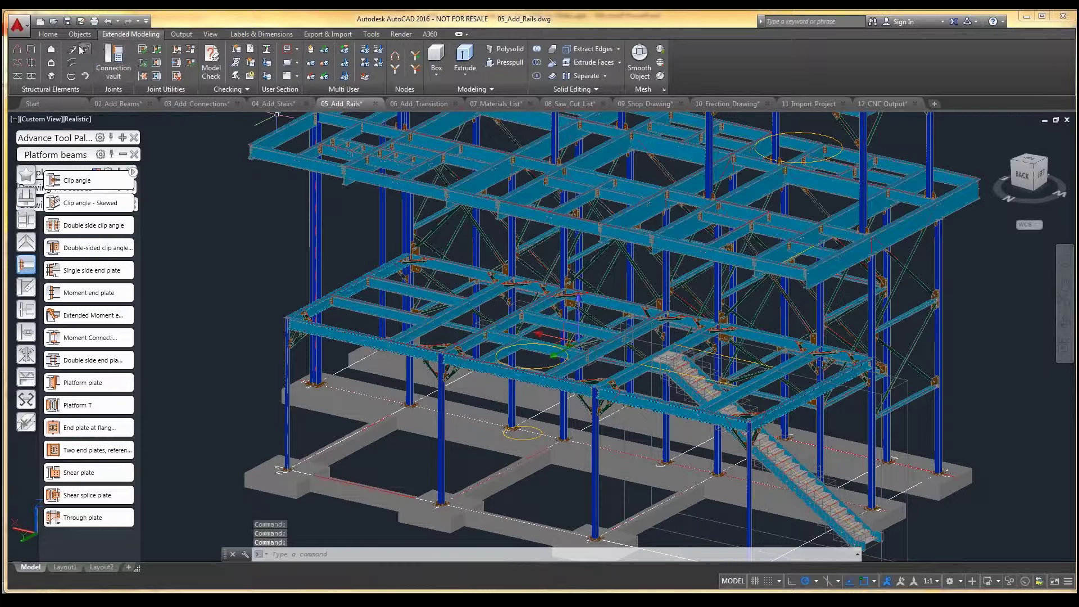
Step: Create a railing along the platform beam from its end to the far corner, with no nosing point
click(72, 63)
scroll(400, 272, up, 10)
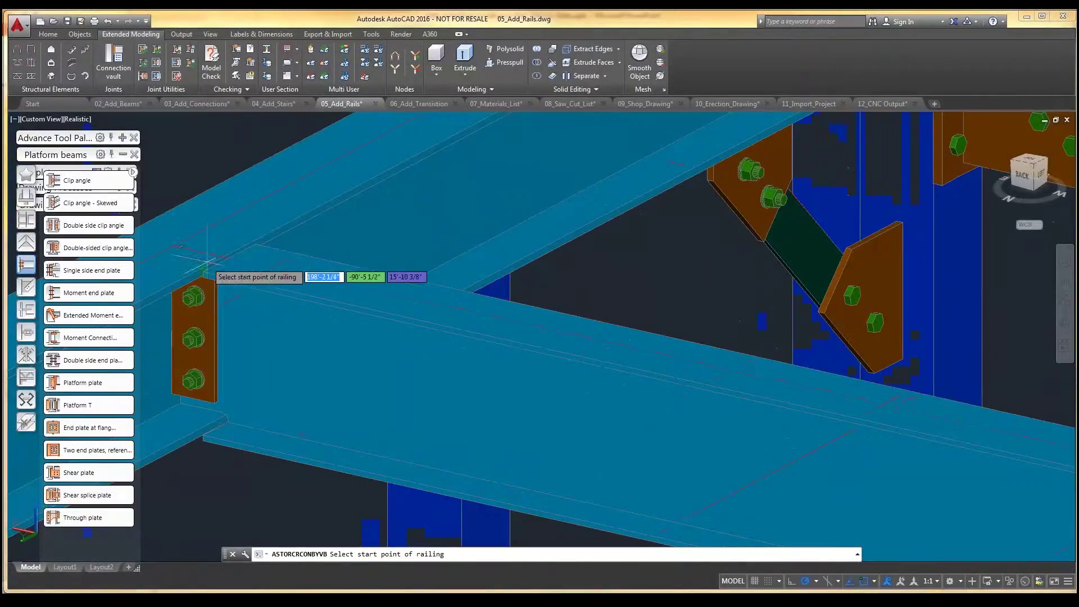
click(171, 245)
scroll(268, 275, down, 8)
scroll(267, 276, down, 8)
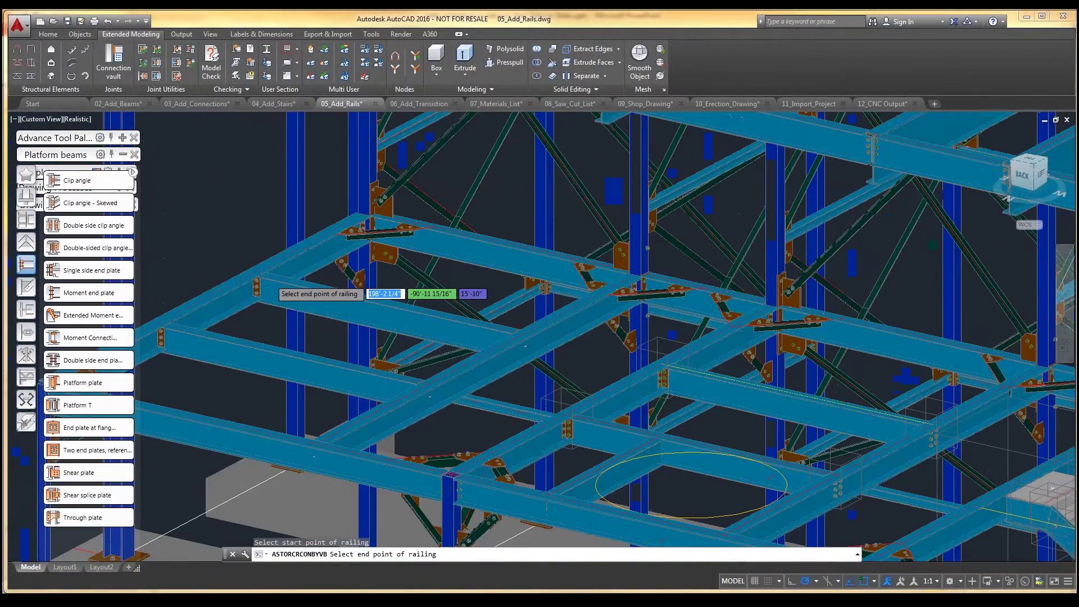
scroll(738, 389, up, 5)
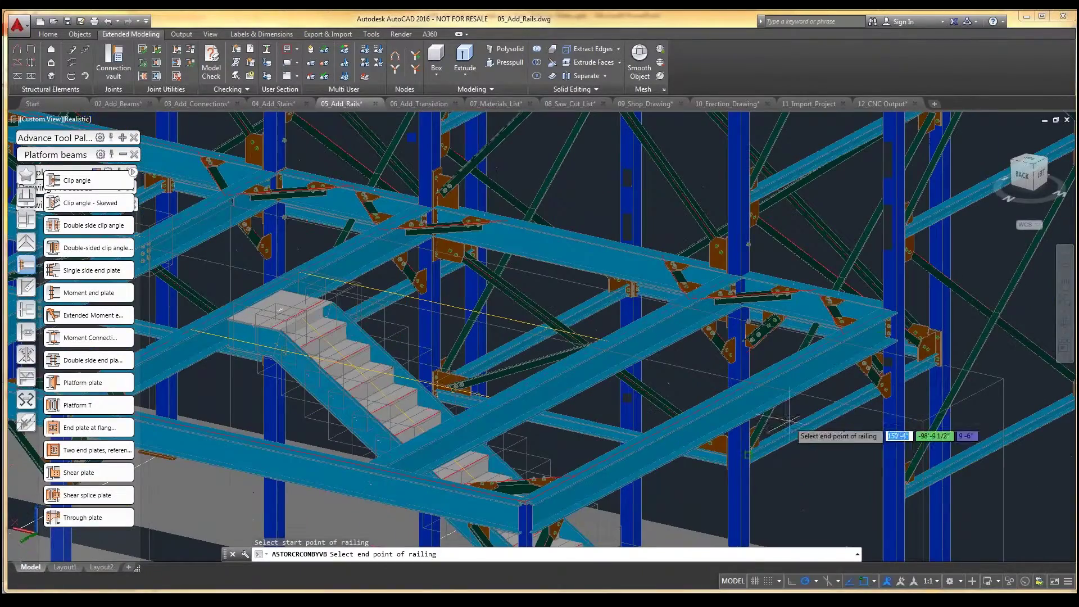
scroll(865, 315, up, 6)
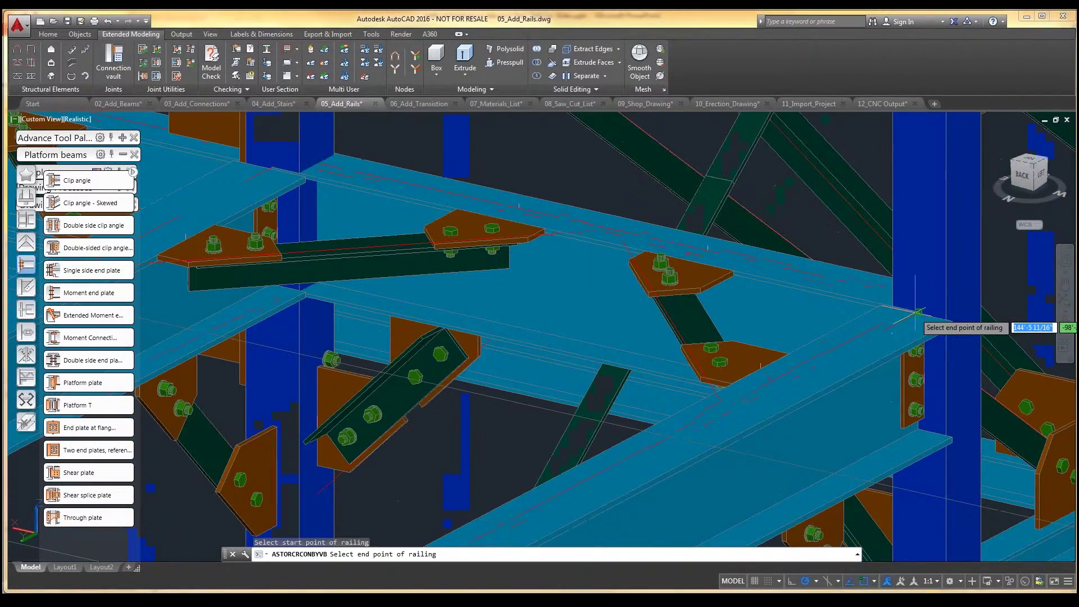
click(916, 317)
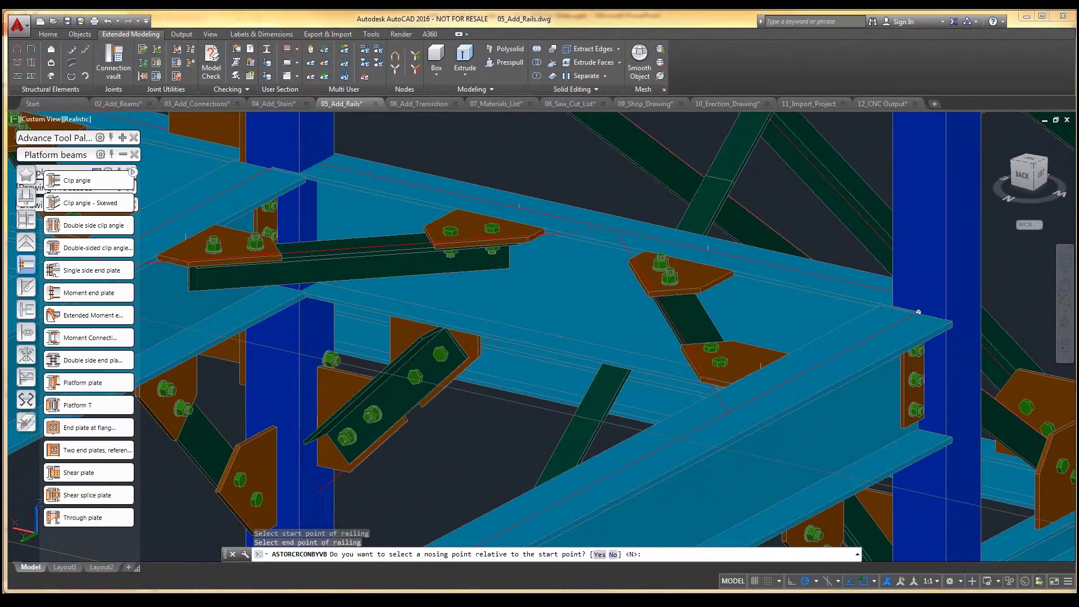
key(Return)
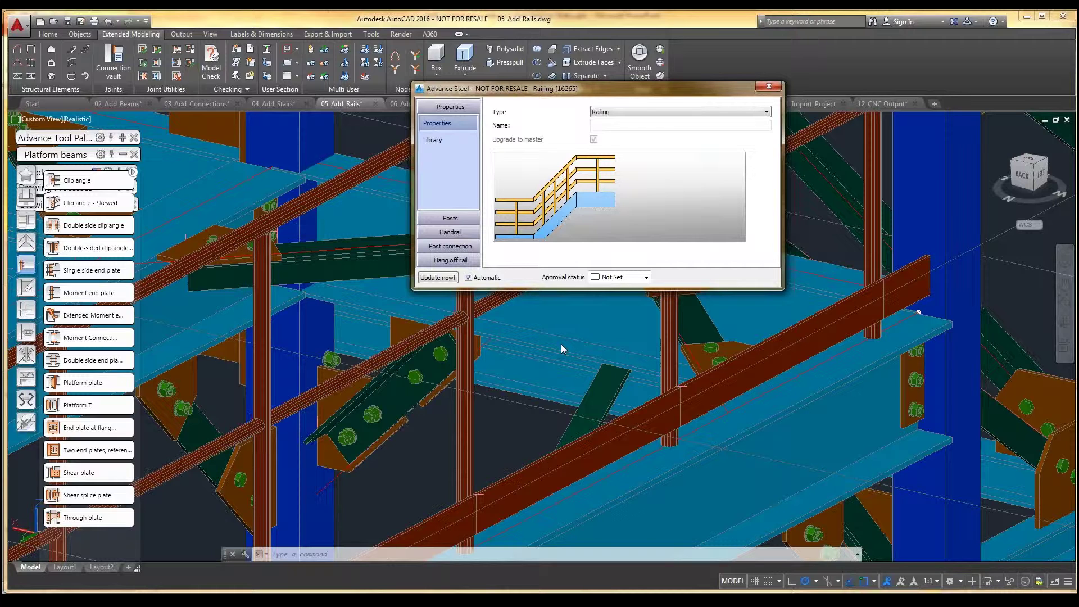
Step: Set the railing post offset to -2"
click(450, 218)
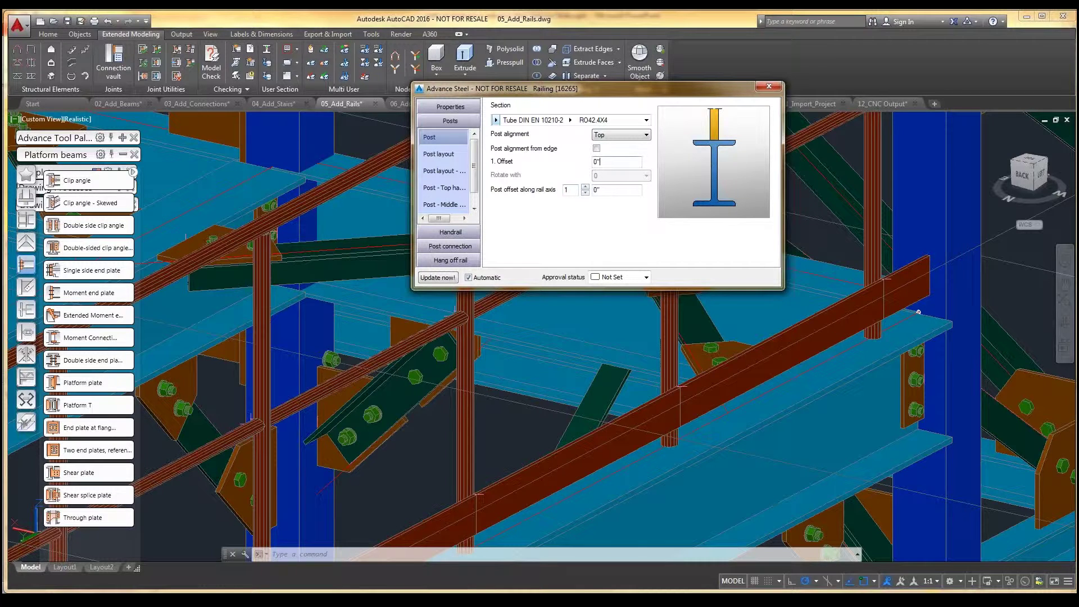
double_click(599, 162)
key(Tab)
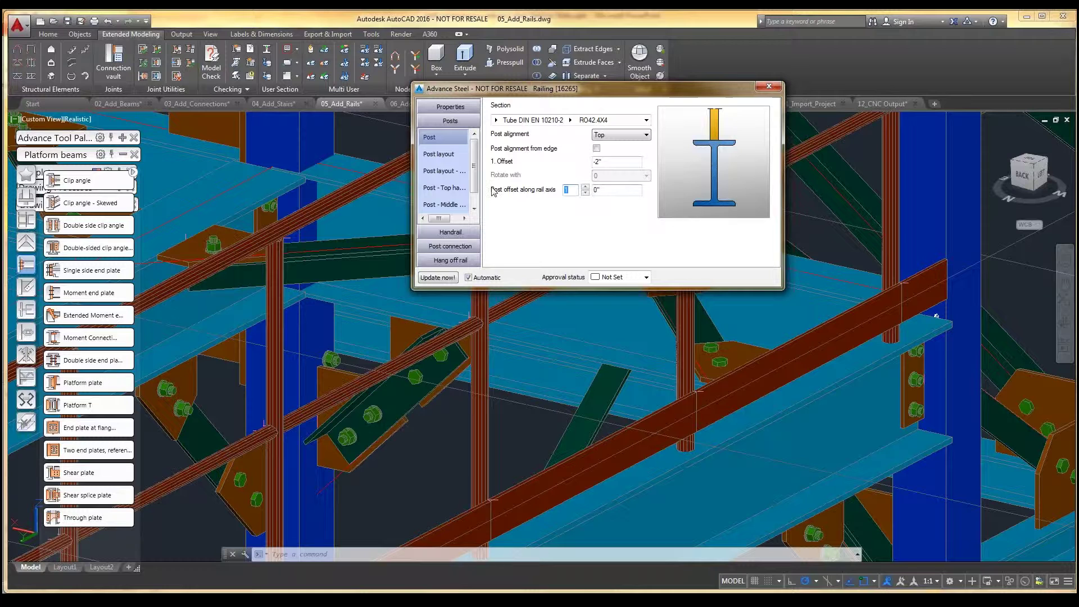
Step: Connect the posts with bolted plates 8" long
click(463, 251)
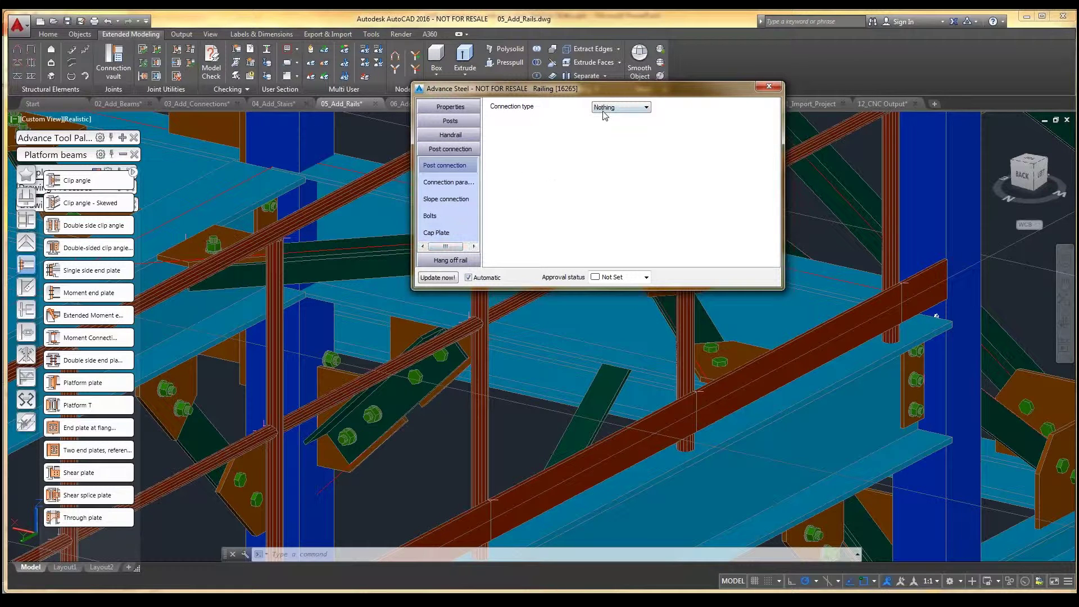
click(633, 110)
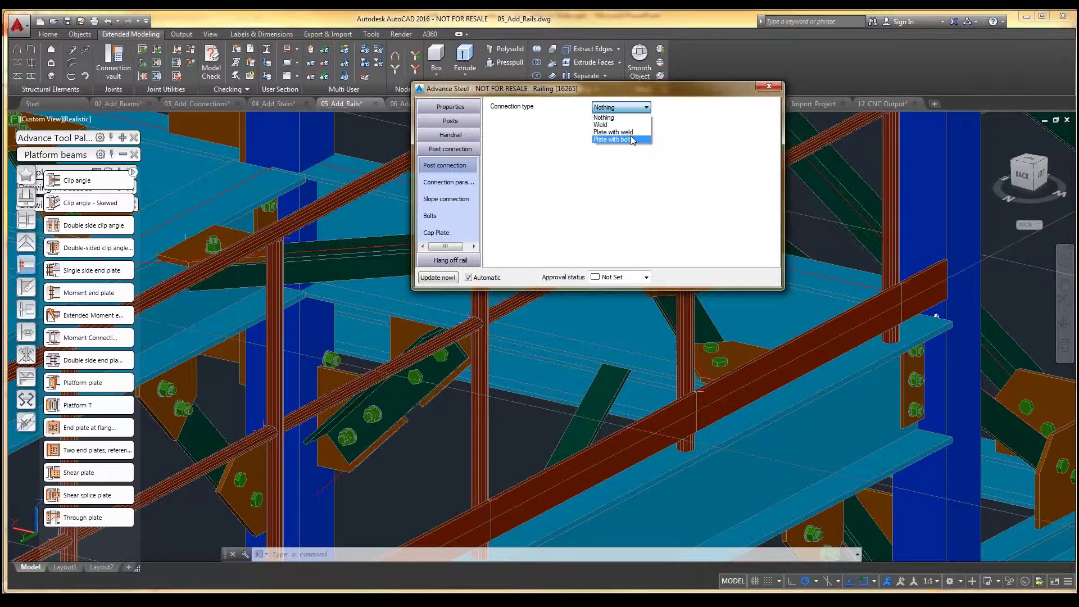
click(618, 140)
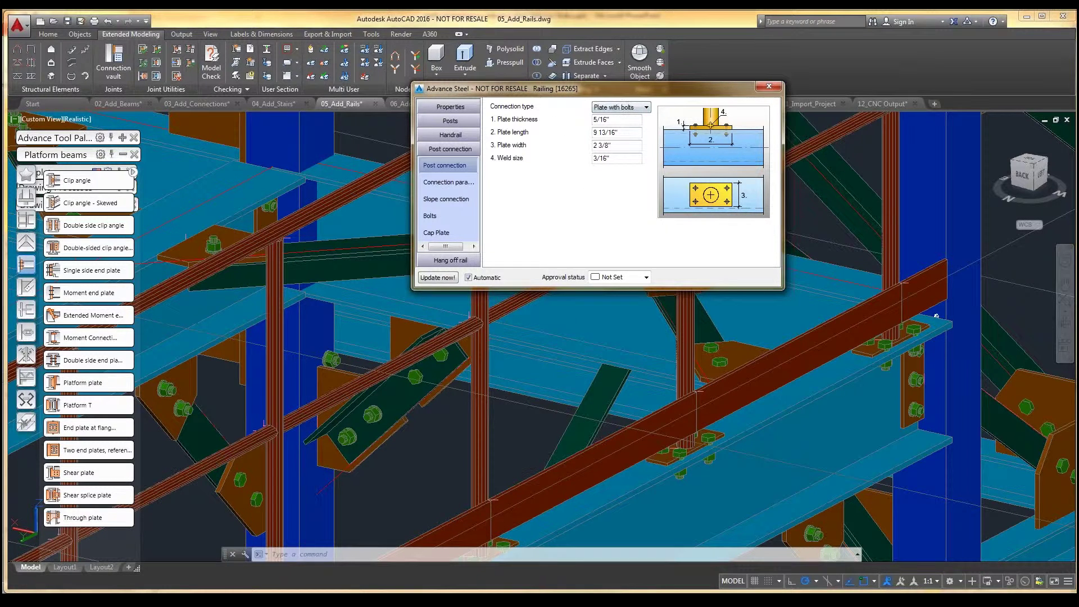
drag(630, 134, 565, 139)
text(8")
click(623, 148)
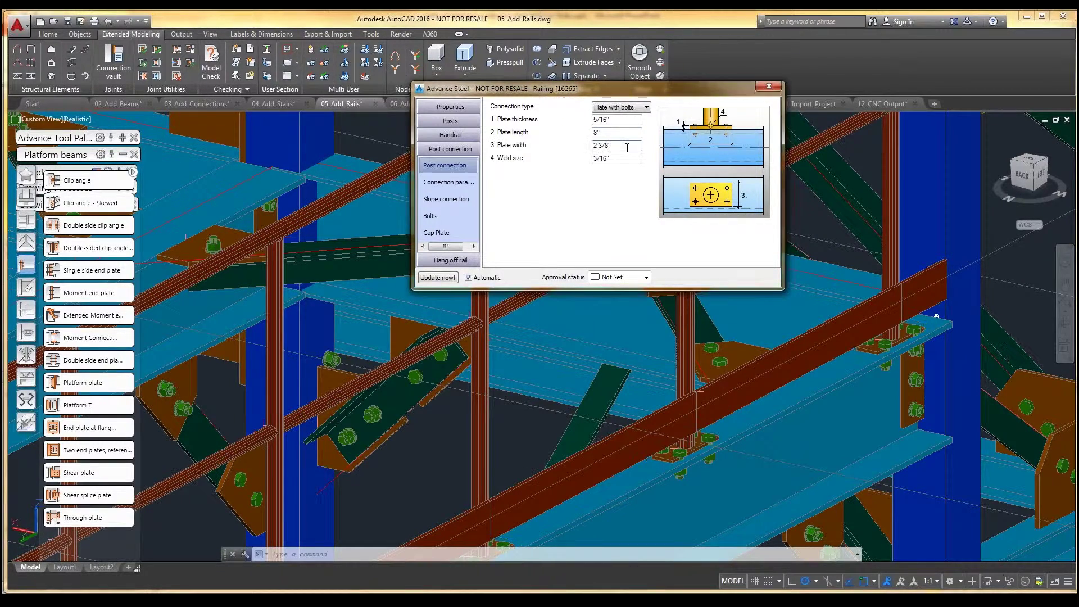
text(3)
Step: Use 1/2 inch bolts in a single bolt line, then close the Railing dialog
click(445, 219)
click(605, 108)
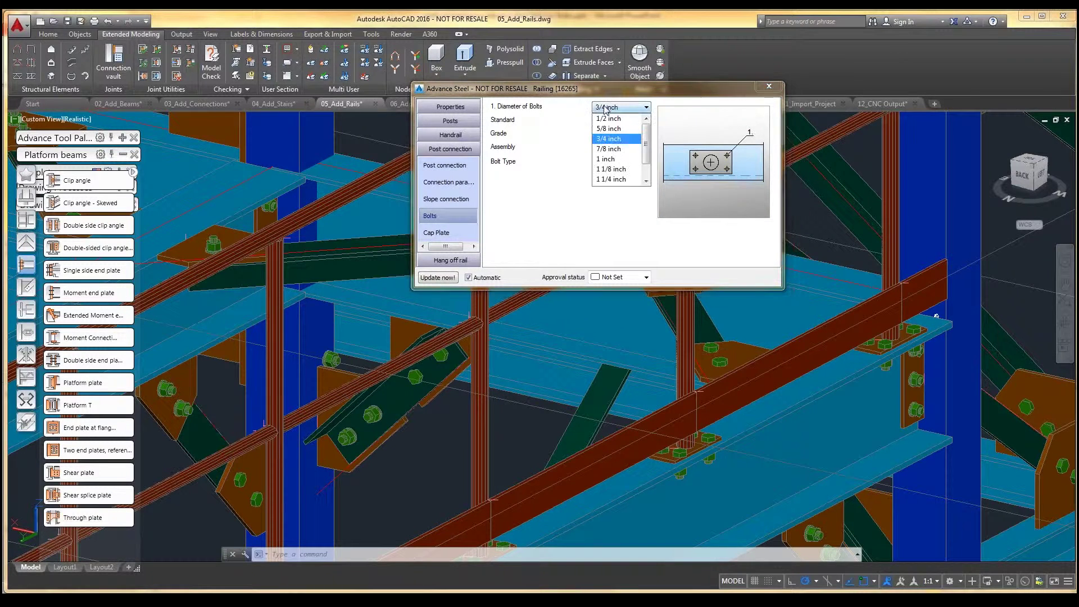
click(608, 118)
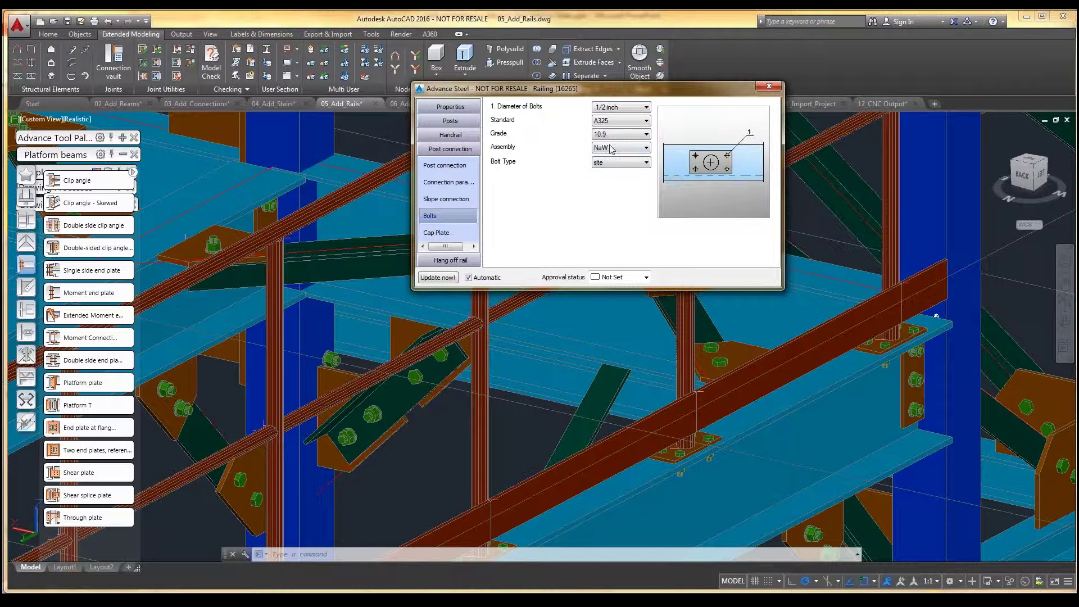
click(450, 182)
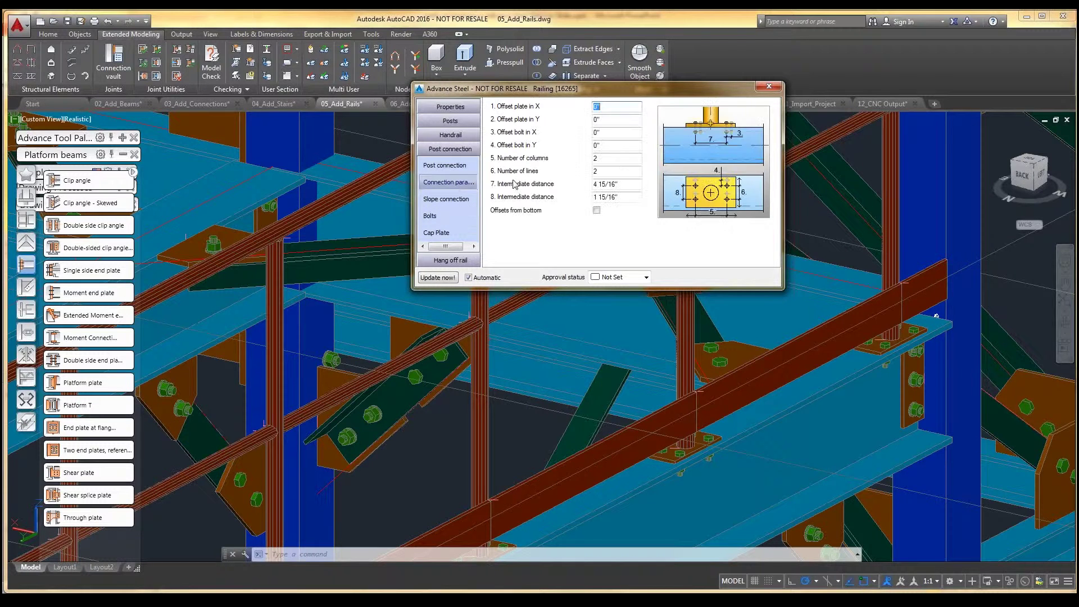
double_click(604, 171)
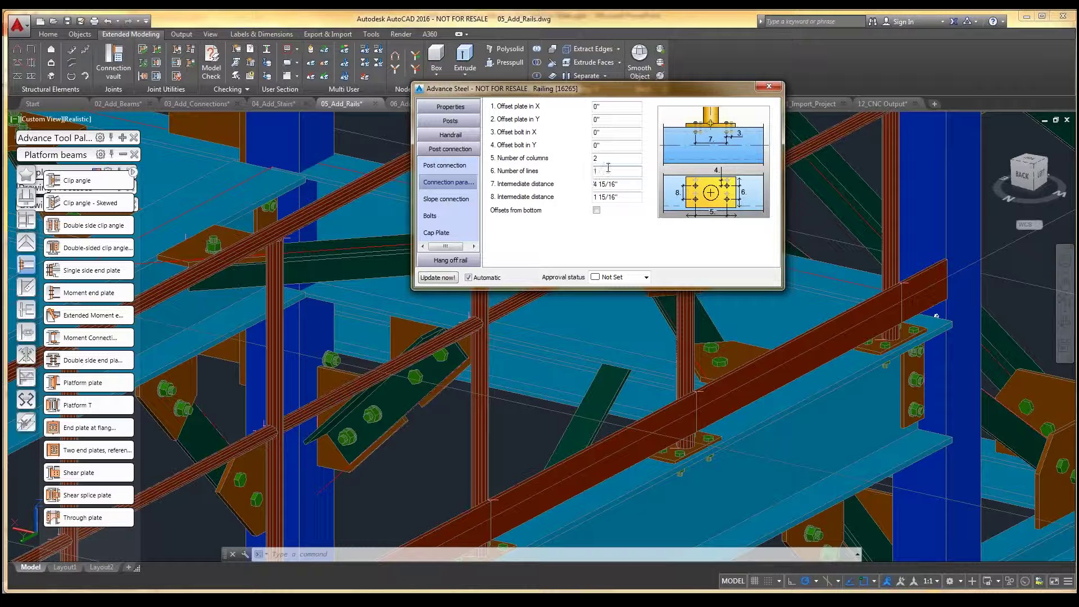
key(Return)
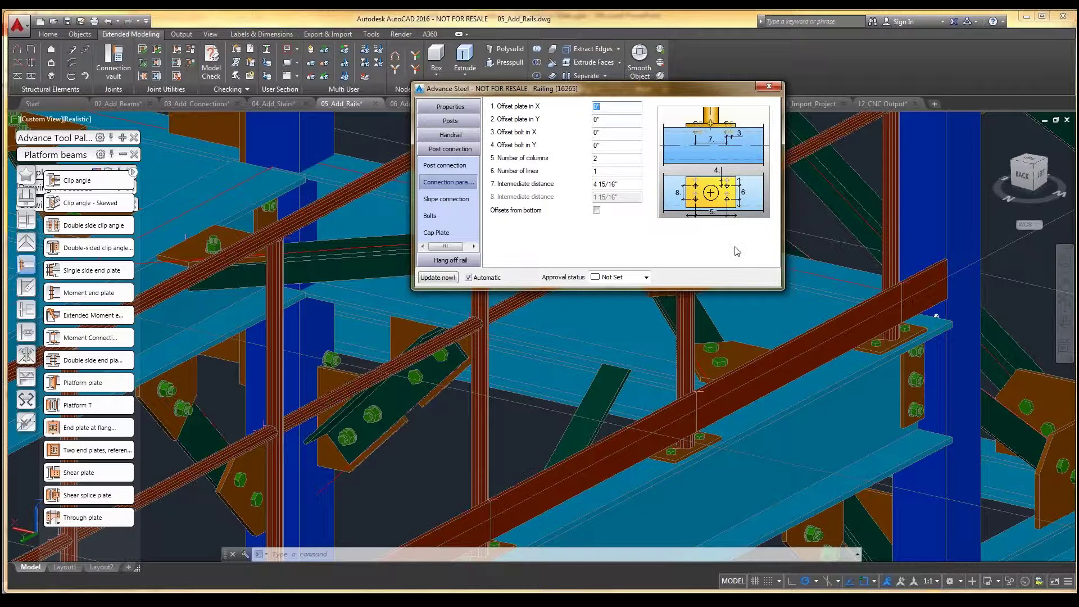
click(769, 86)
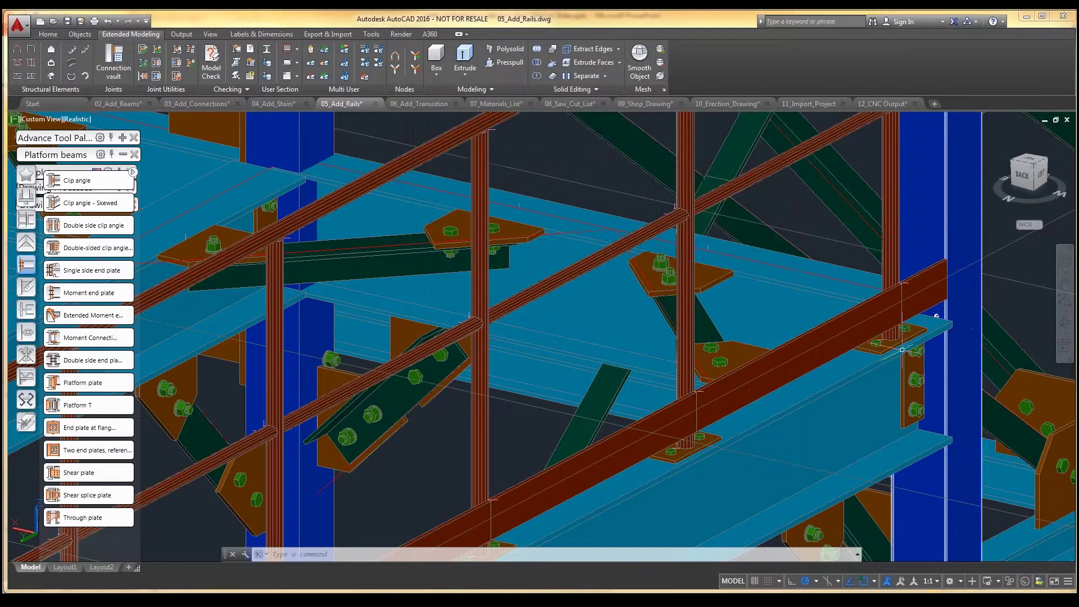
Step: Zoom in and out to review the new railing posts and rails along the platform edge
scroll(950, 302, up, 2)
scroll(950, 301, up, 5)
scroll(865, 292, down, 5)
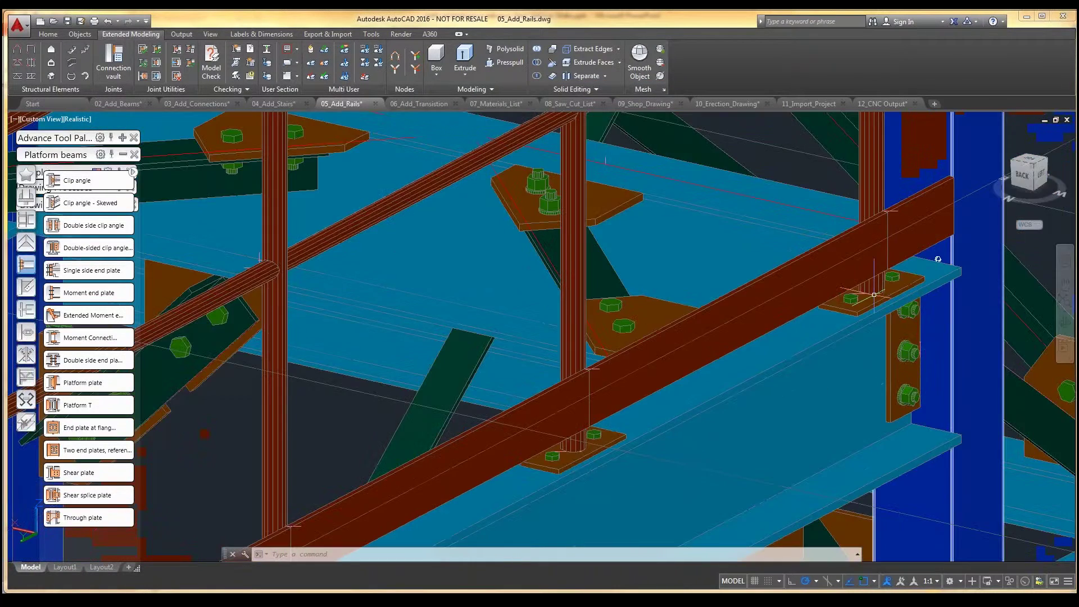
scroll(748, 366, down, 6)
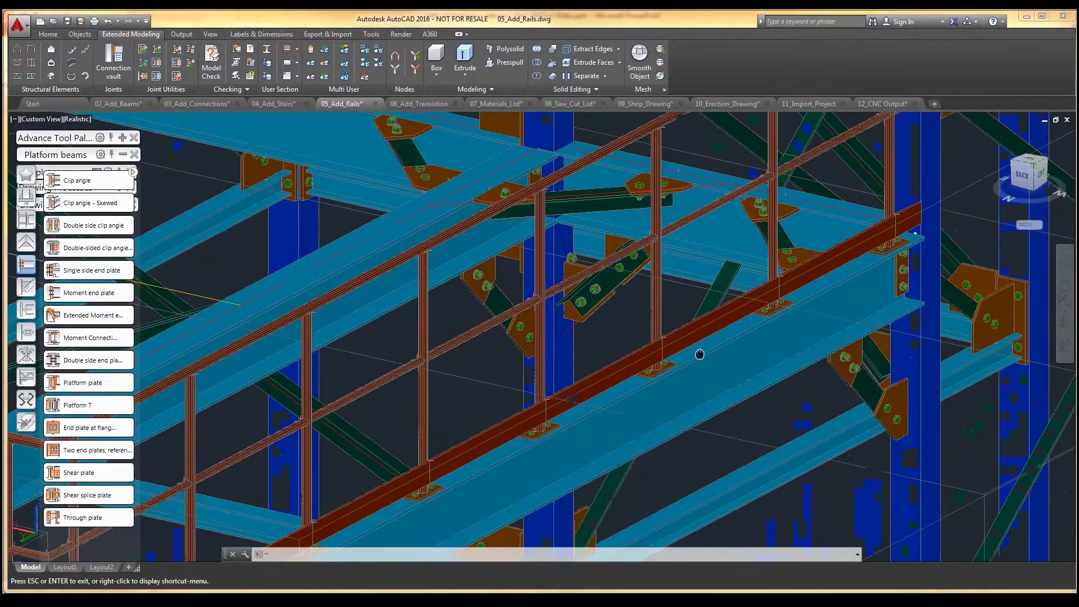
scroll(579, 456, up, 2)
scroll(579, 457, up, 3)
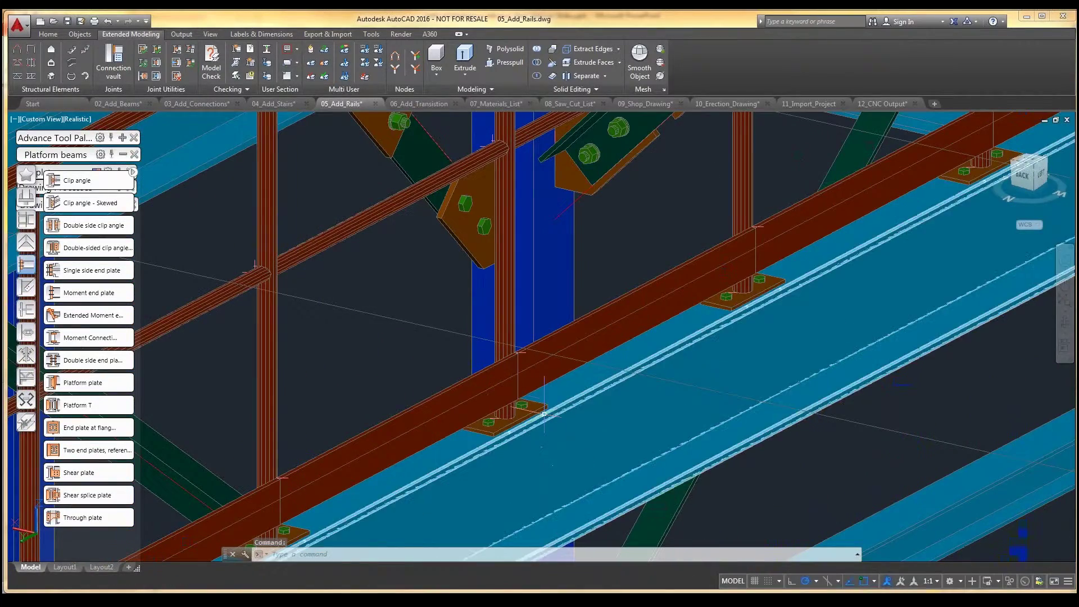
scroll(644, 227, down, 4)
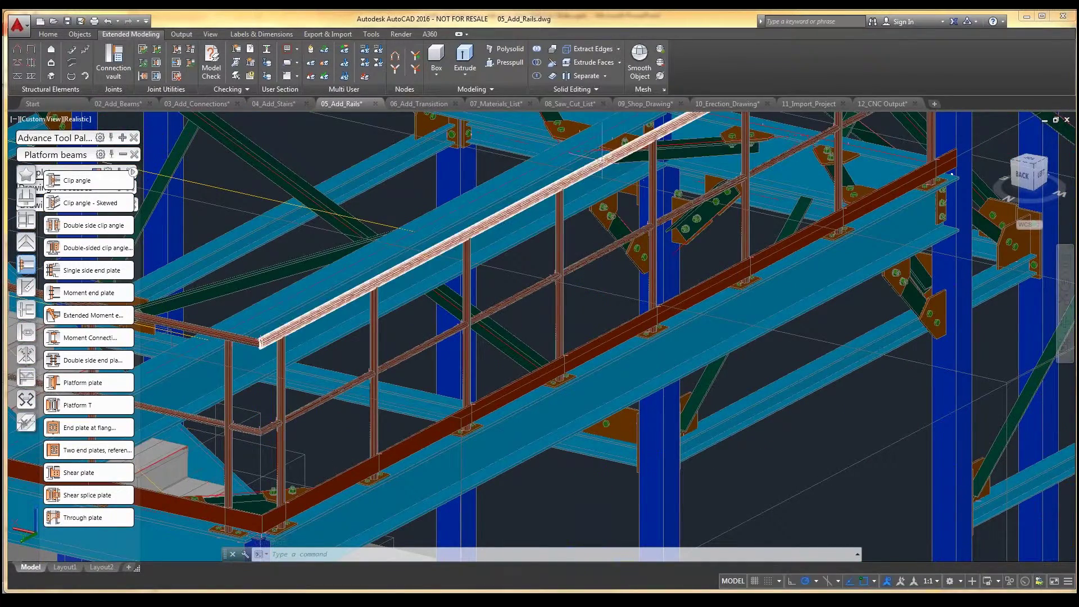
scroll(692, 226, down, 3)
scroll(693, 226, down, 3)
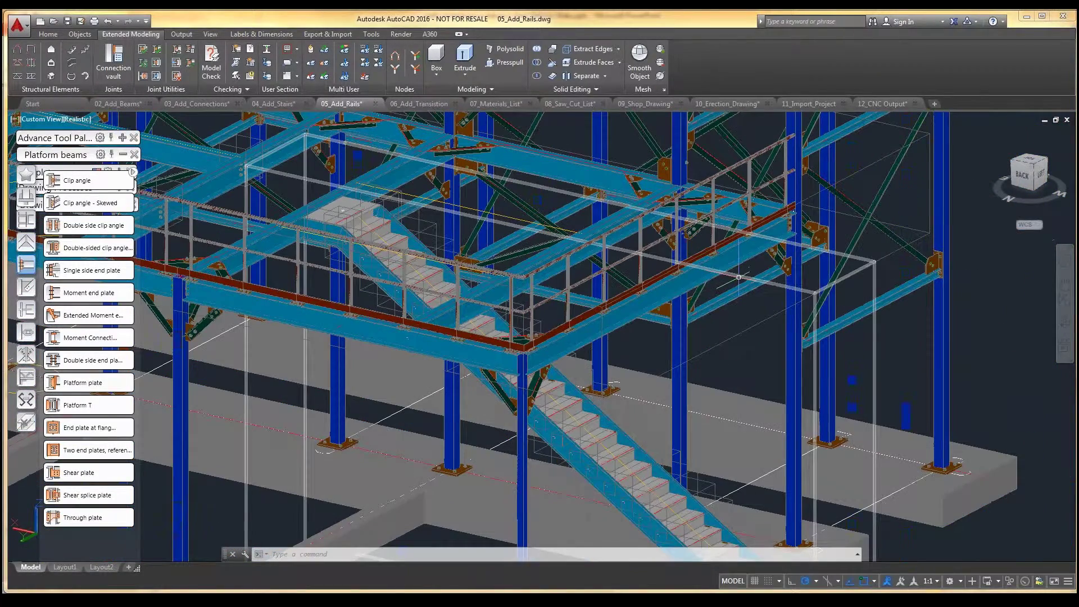
scroll(702, 275, up, 3)
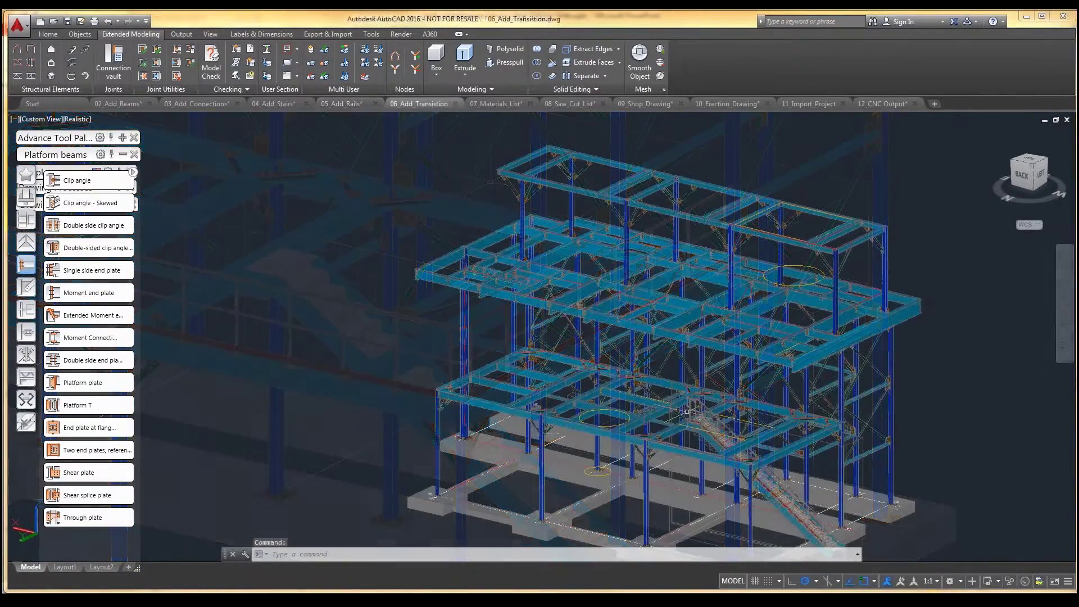
Step: Select the upper and lower circles and view them from Top, then NE Isometric
scroll(608, 468, up, 5)
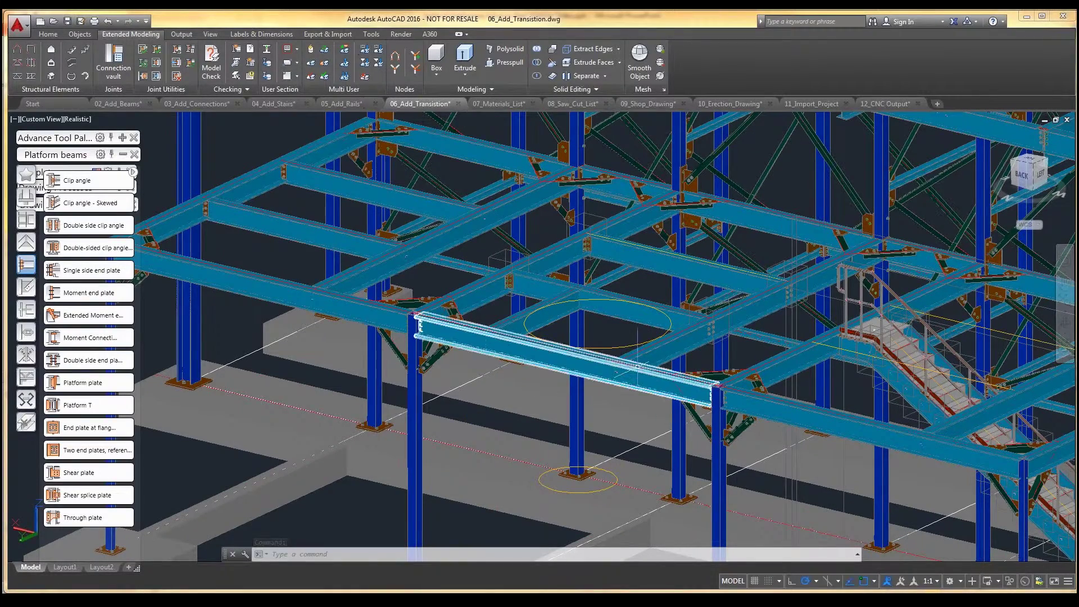
click(618, 344)
click(603, 484)
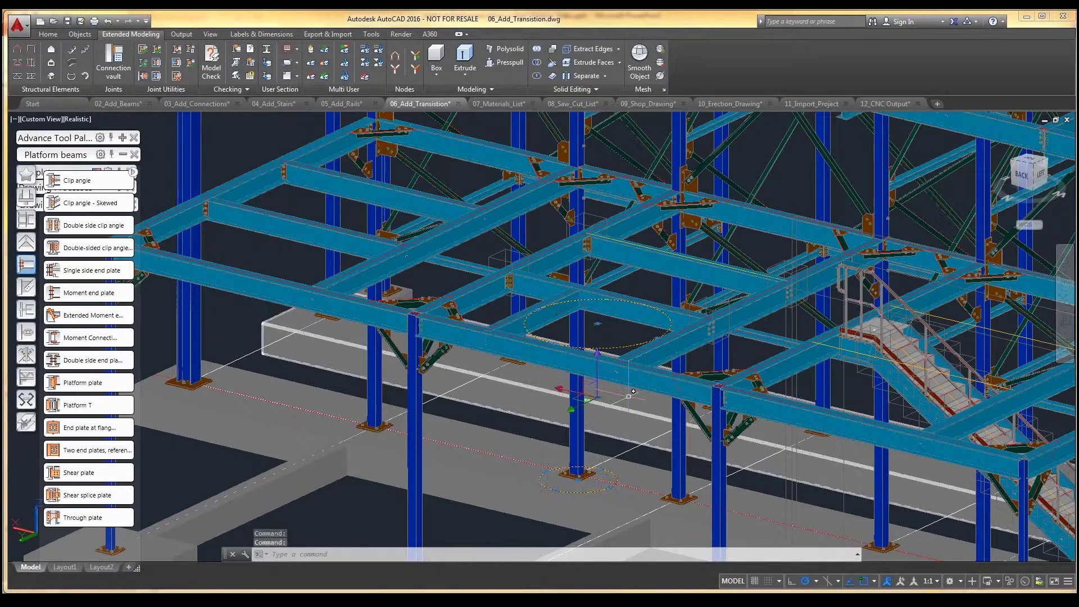
click(1027, 164)
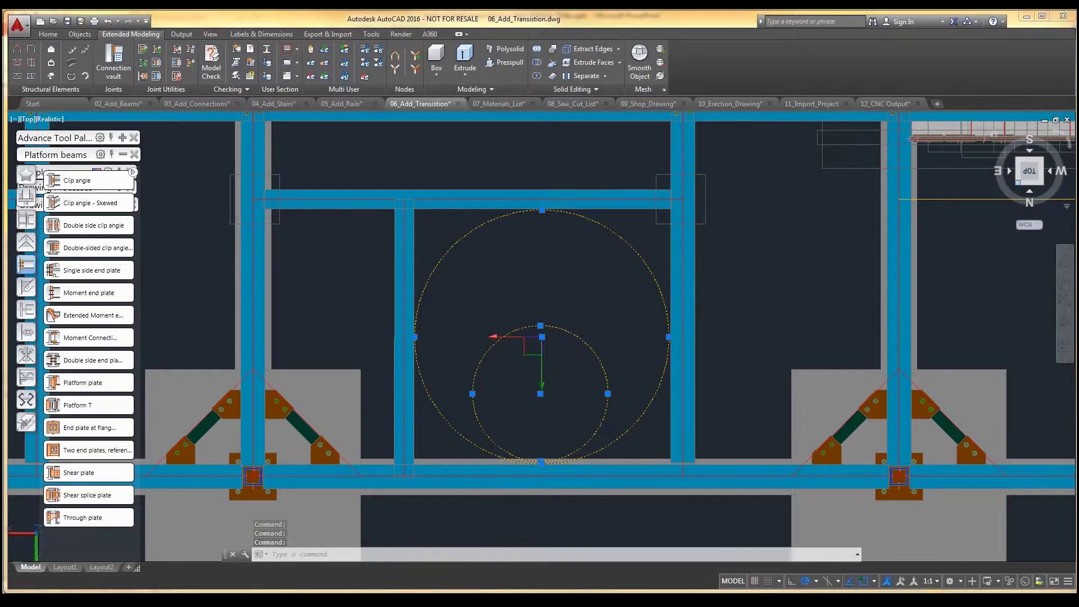
click(1017, 183)
Step: Clear the circle selection and browse the ribbon to the Objects plate tools
key(Escape)
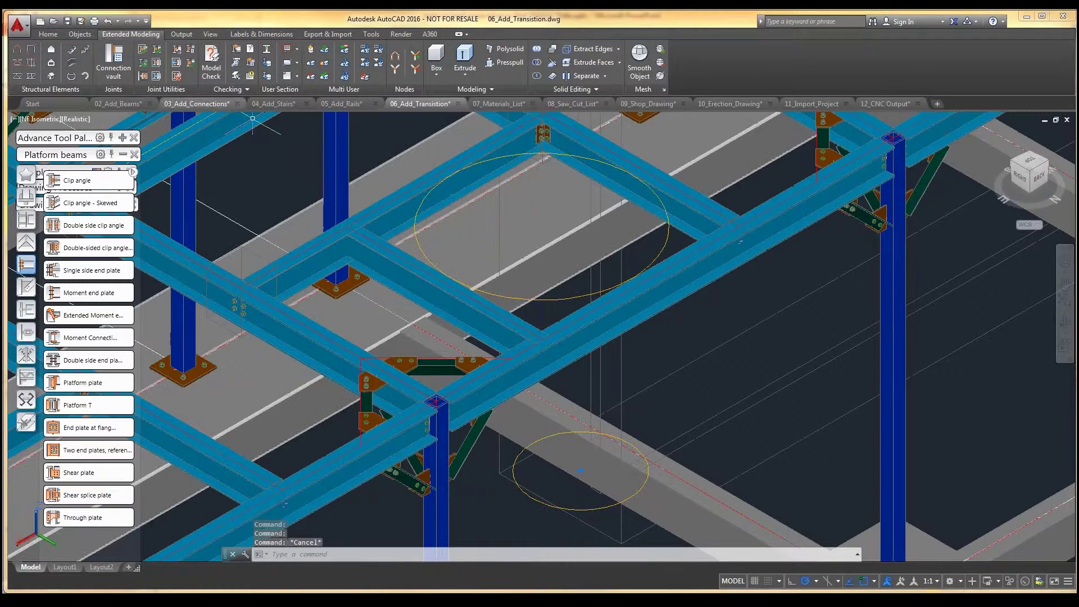
key(Escape)
click(43, 36)
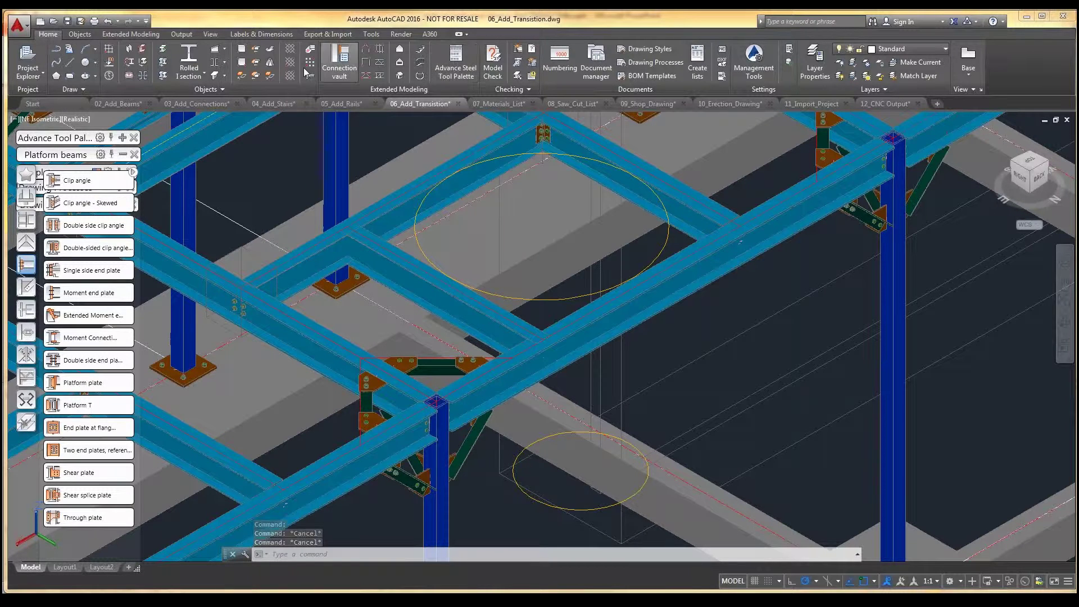
click(127, 35)
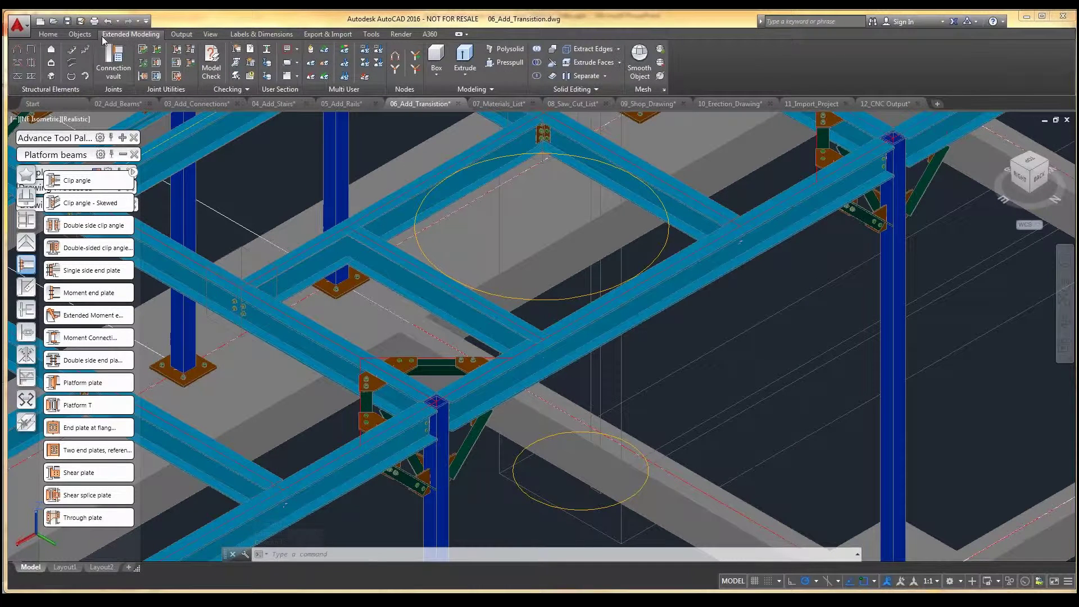
click(68, 34)
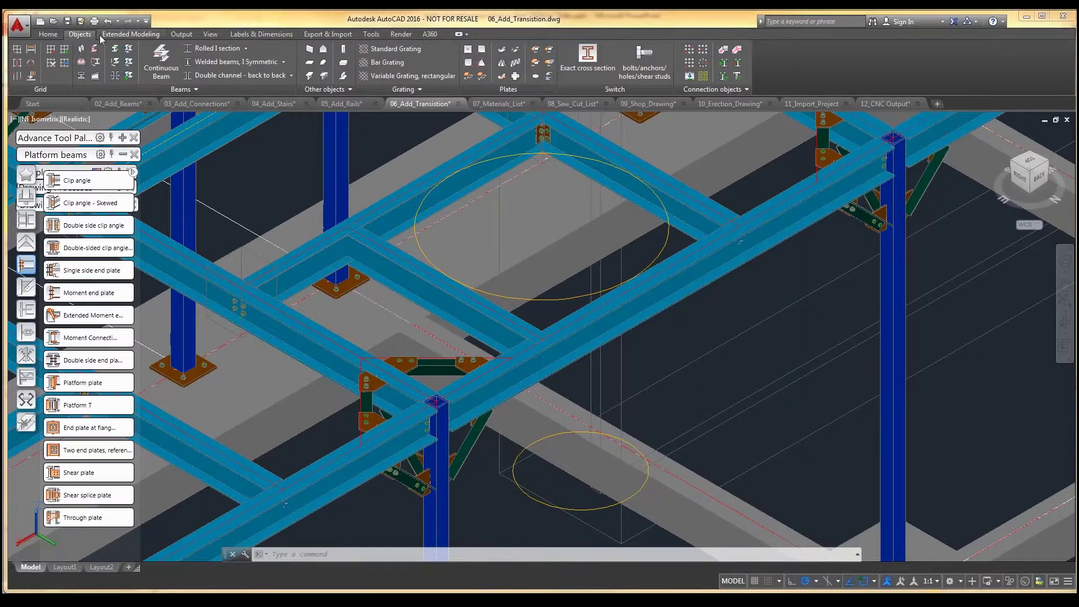
Step: Create a conical folded plate from the upper circle to the lower circle with 30 facets per quadrant
click(502, 65)
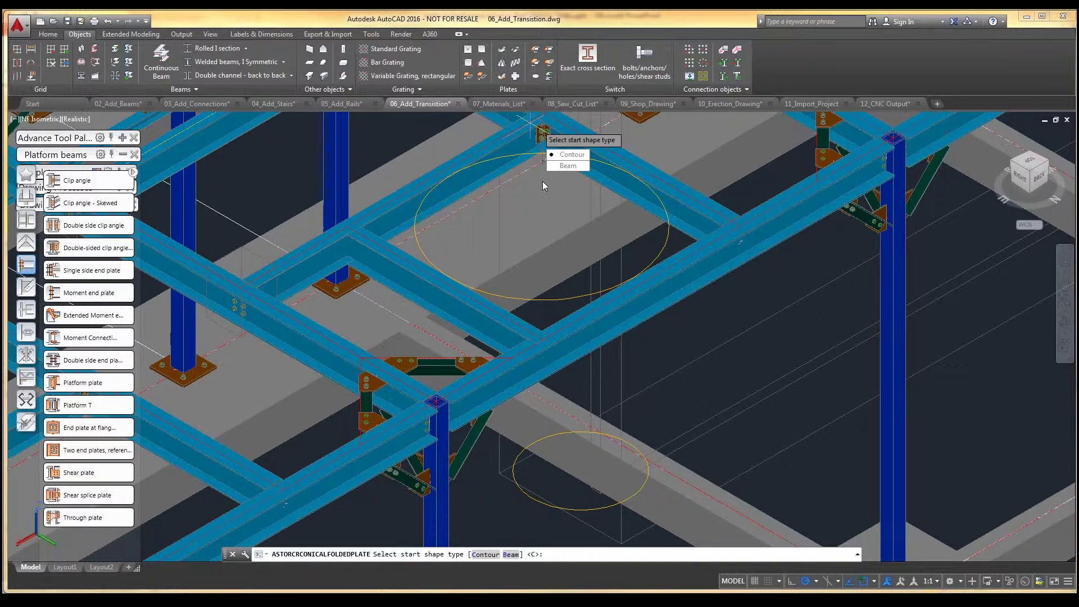
text(c)
key(Return)
click(516, 154)
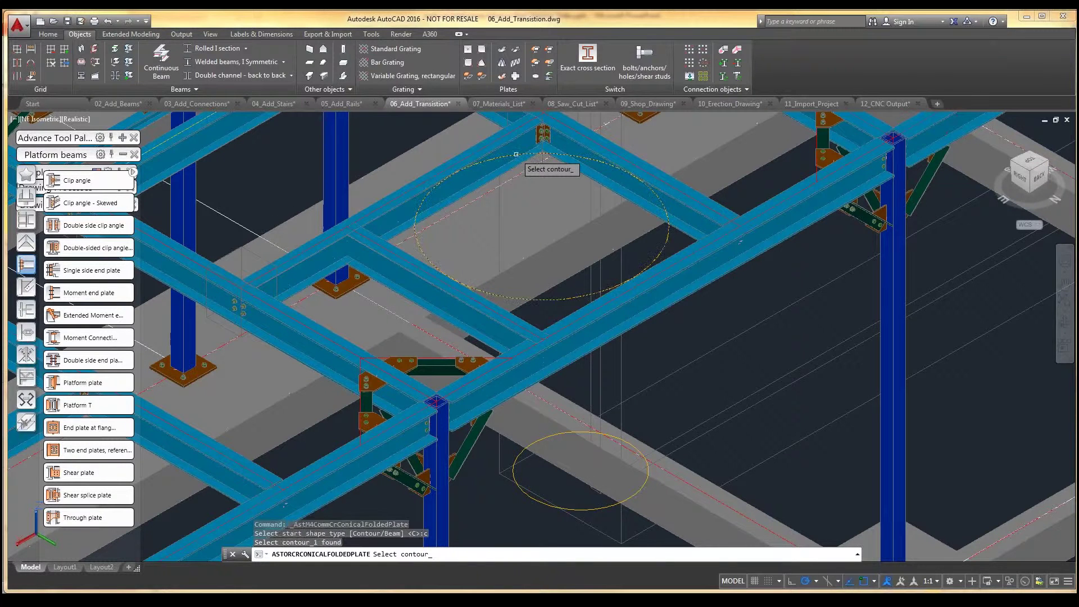
key(Return)
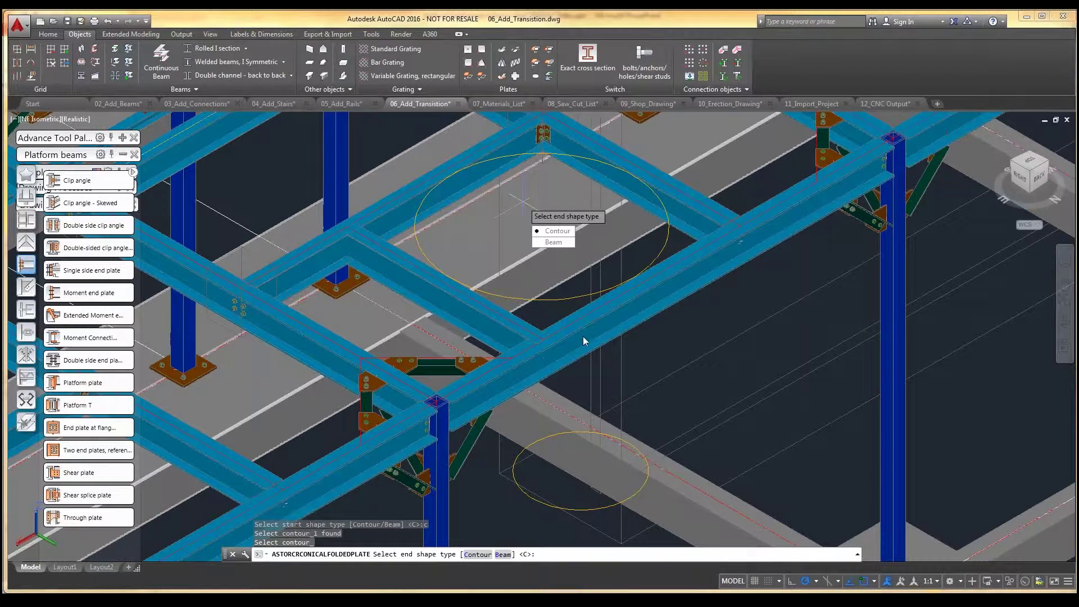
text(c)
key(Return)
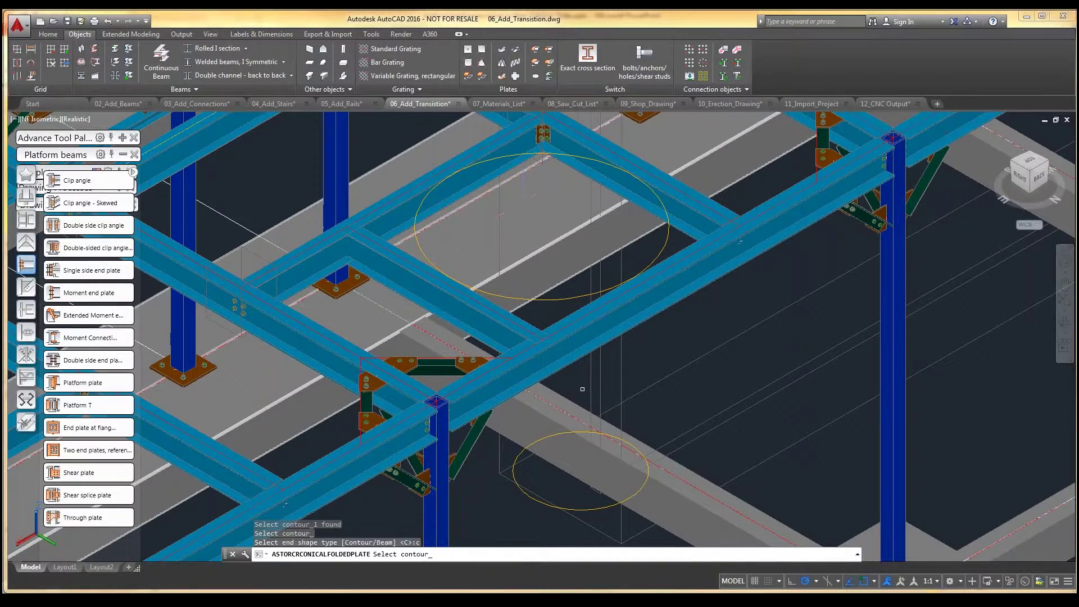
click(557, 434)
key(Return)
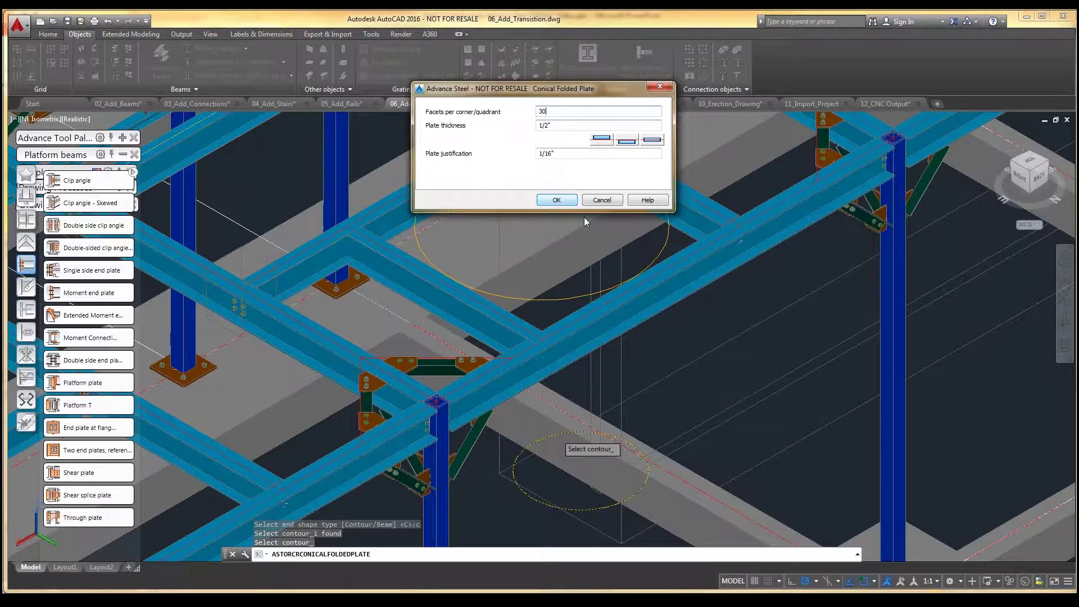
click(556, 200)
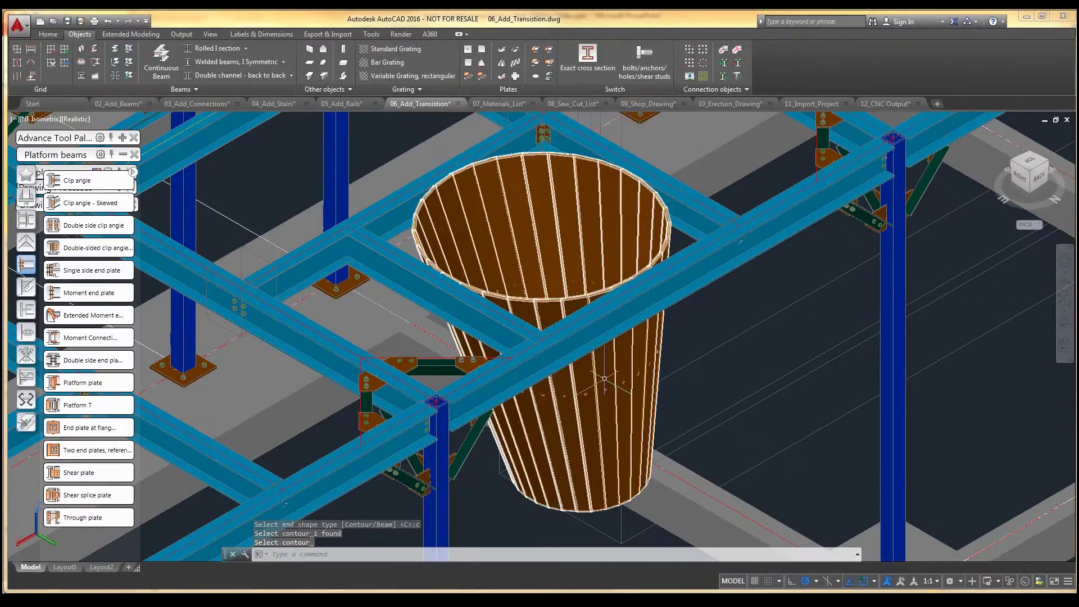
scroll(609, 371, down, 4)
click(584, 337)
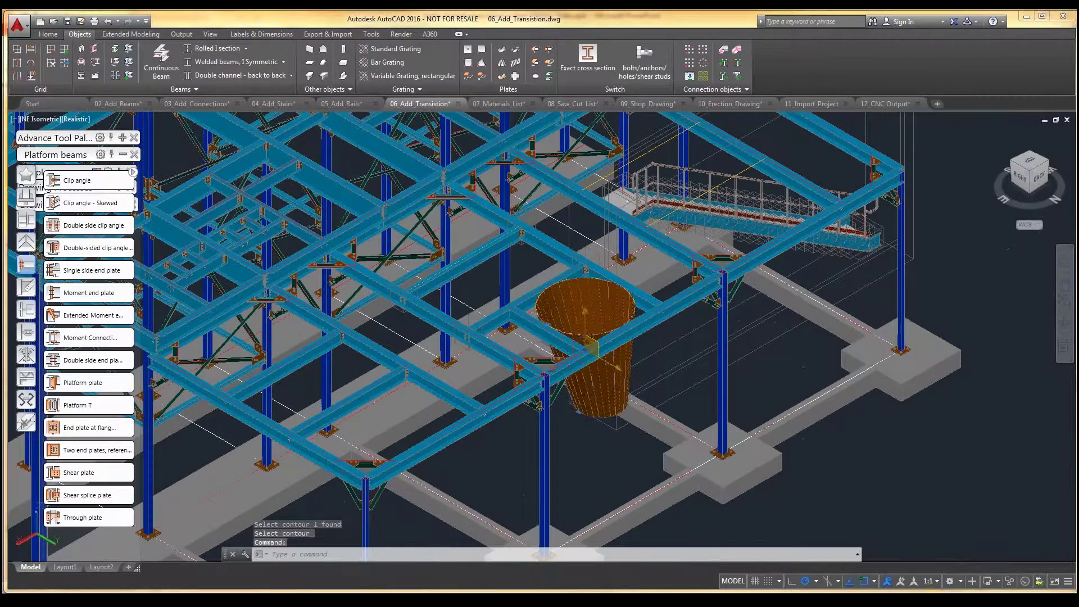
shift+middle_drag(449, 303, 679, 448)
shift+right_click(658, 428)
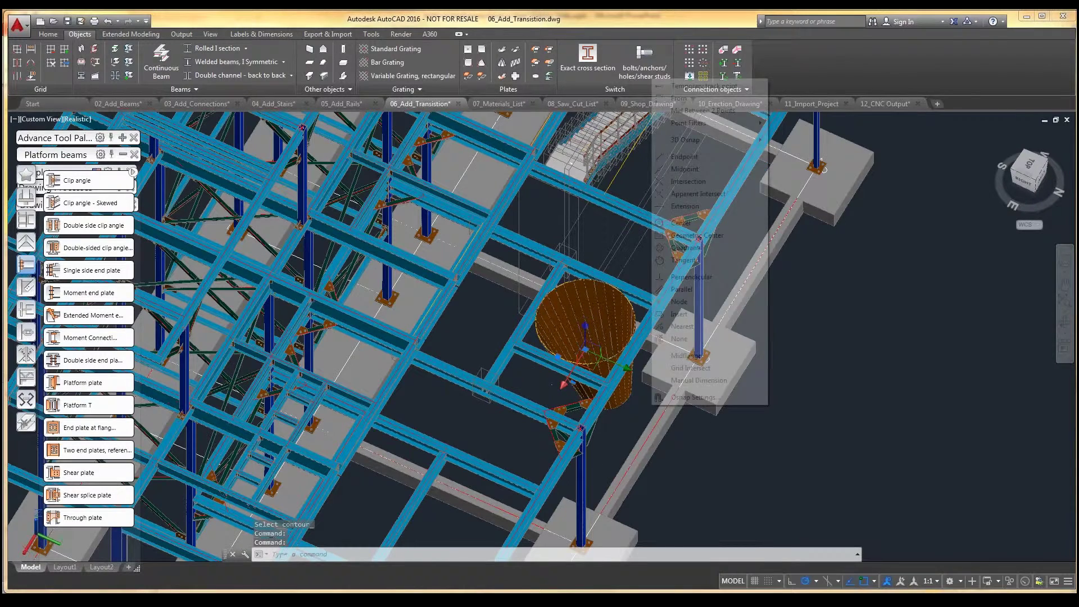
click(823, 457)
key(Escape)
key(Escape)
key(Escape)
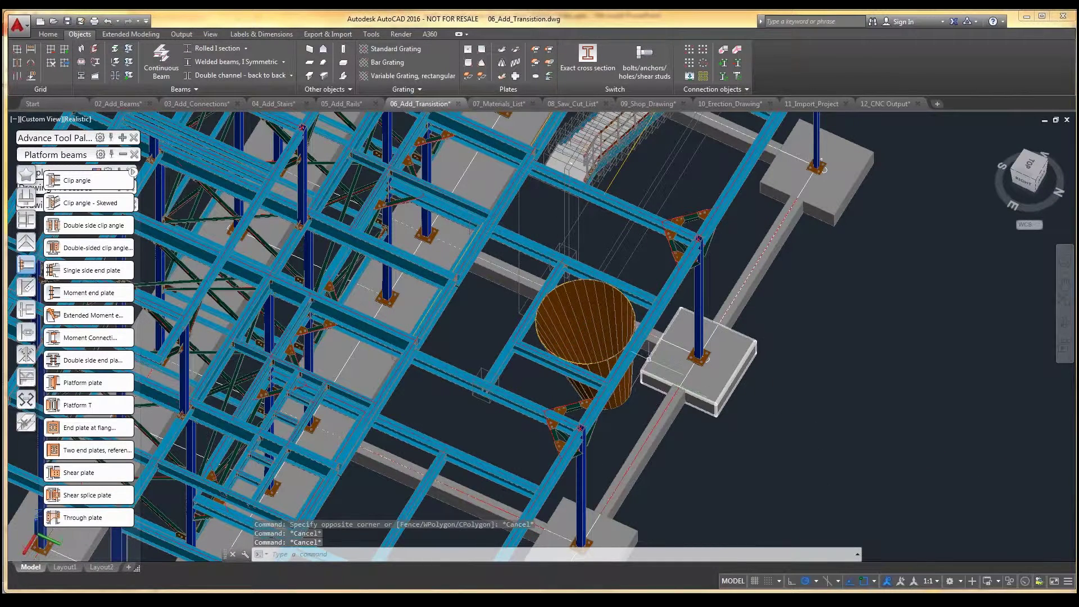
click(610, 353)
shift+middle_drag(611, 353, 650, 358)
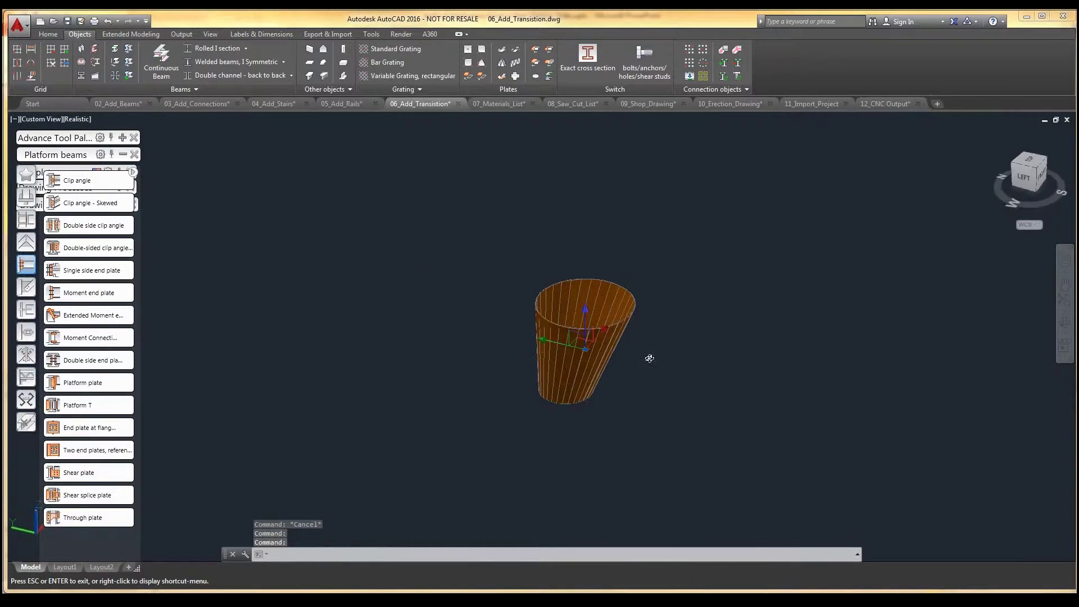
key(Escape)
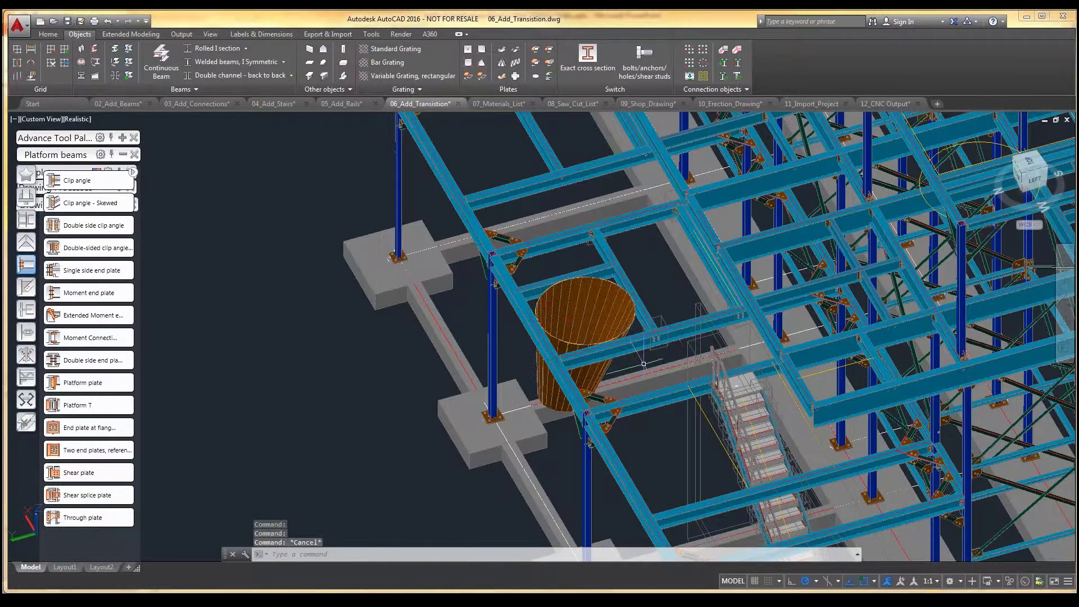
key(Escape)
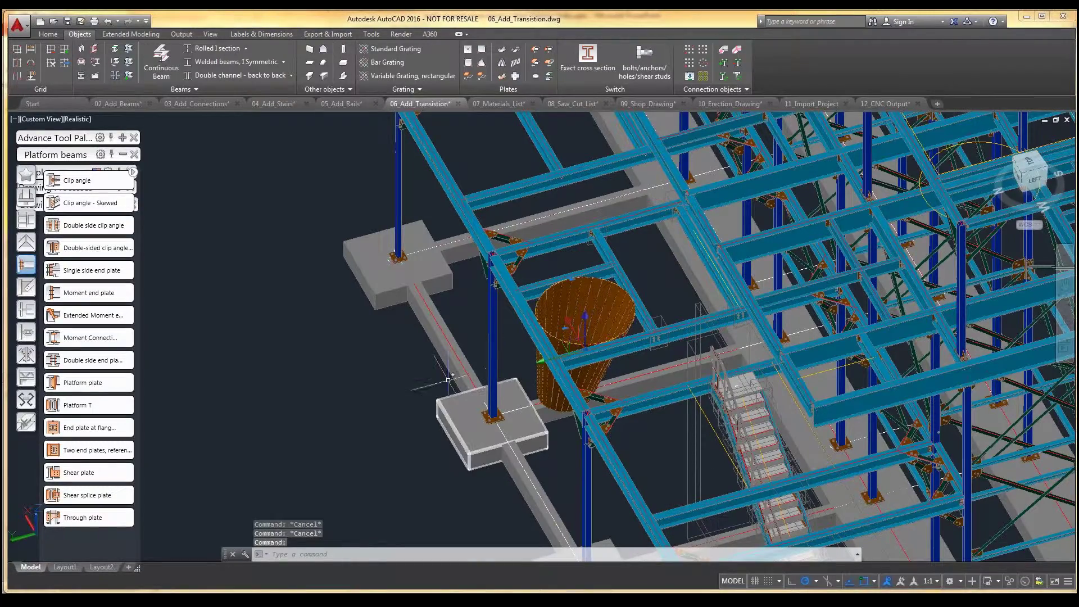
scroll(587, 334, up, 5)
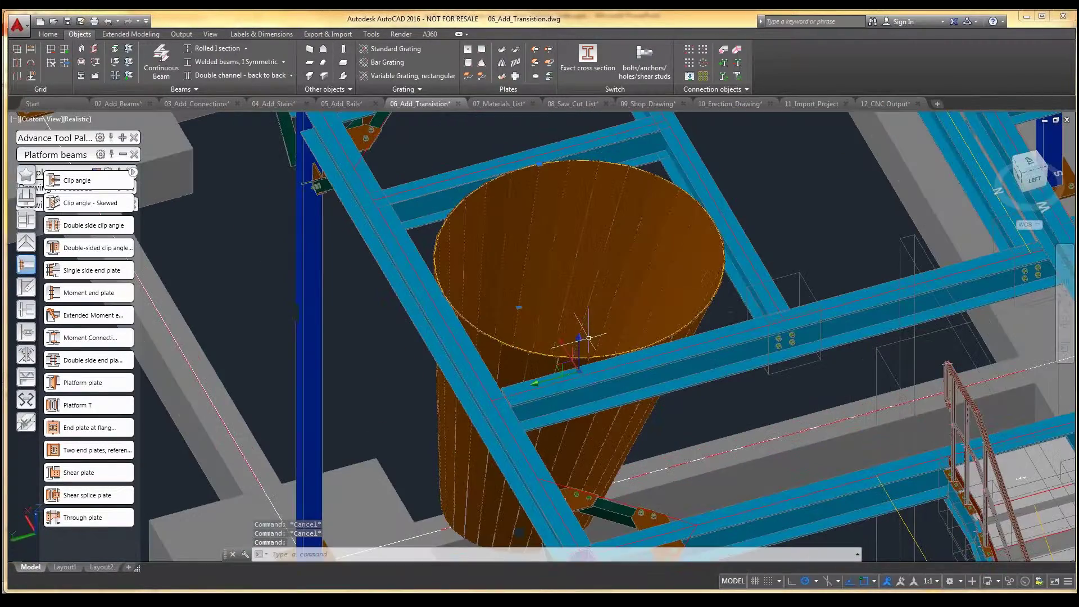
scroll(587, 338, down, 6)
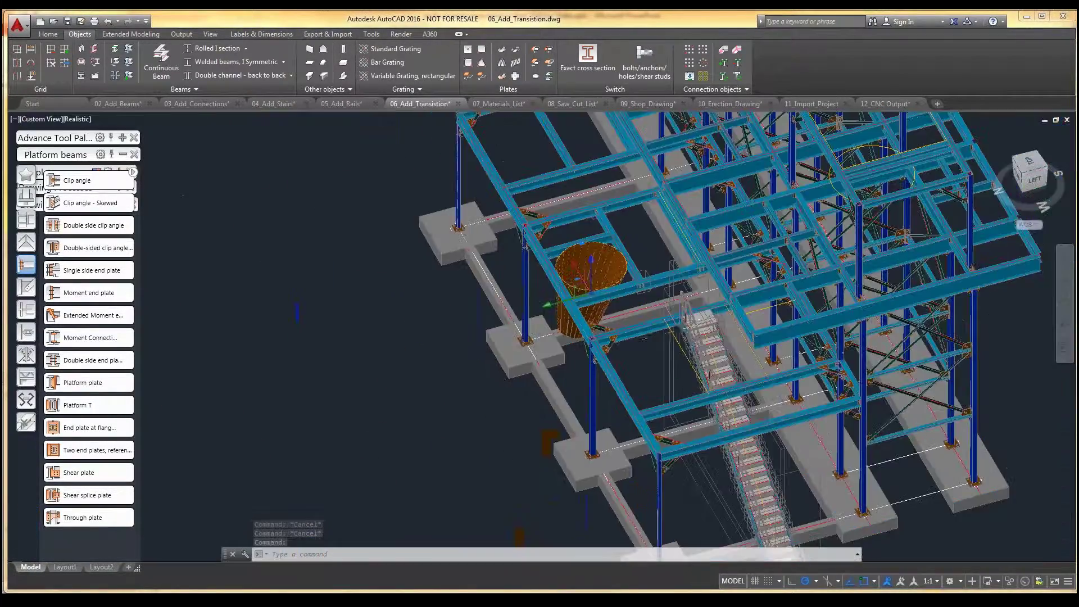
shift+middle_drag(763, 283, 691, 359)
key(Escape)
key(Escape)
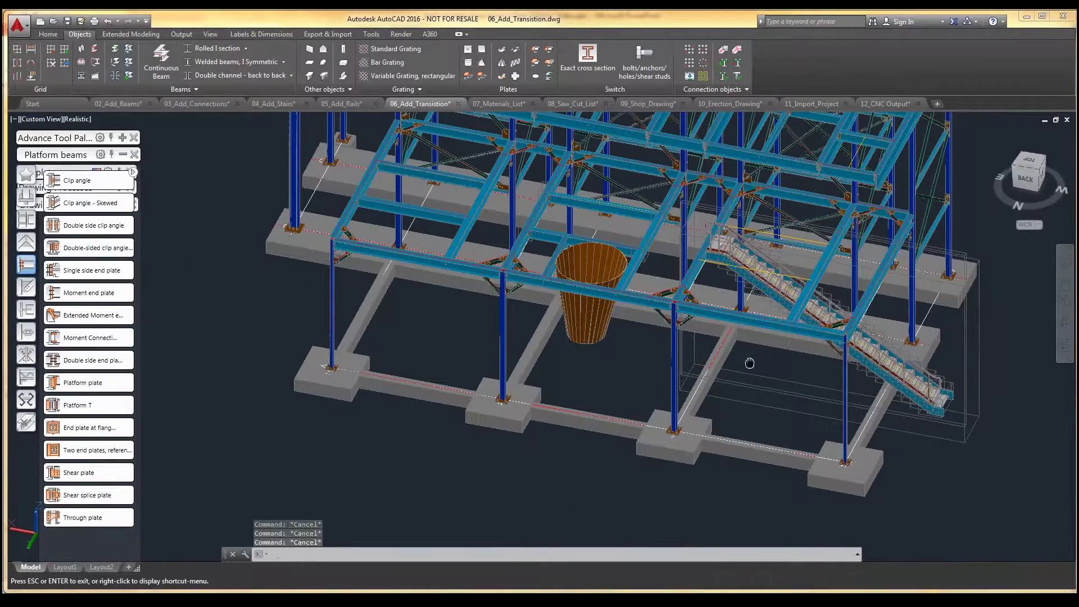
middle_drag(892, 305, 534, 202)
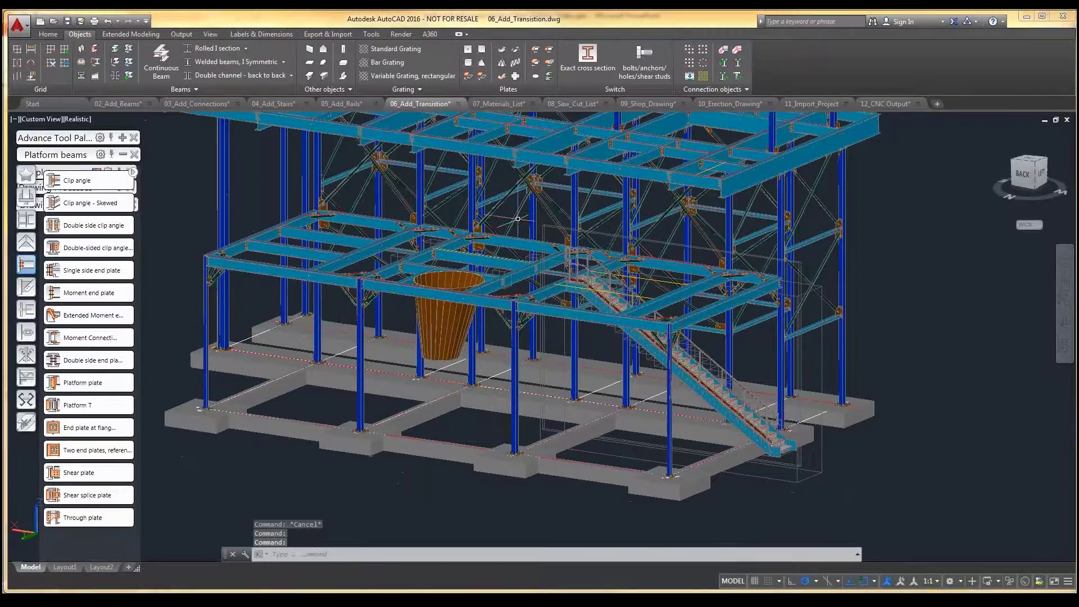